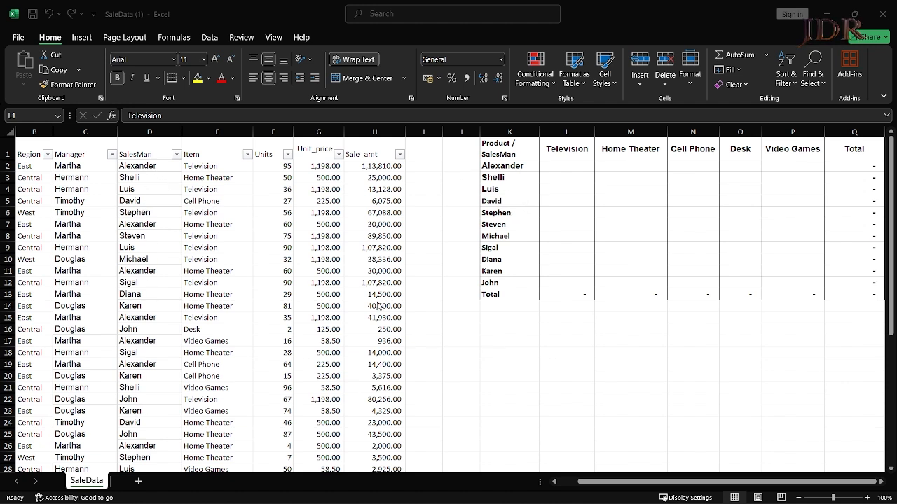
Step: Examine the salesman entries in D2:D44 of the sales data and the salesman list in K2:K12 of the summary table
left_click(144, 166)
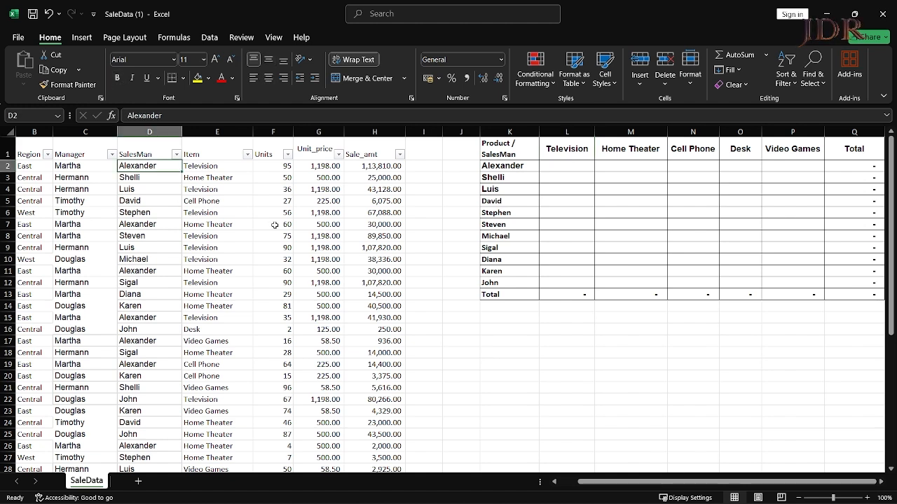
left_click(519, 169)
left_click_drag(496, 166, 501, 284)
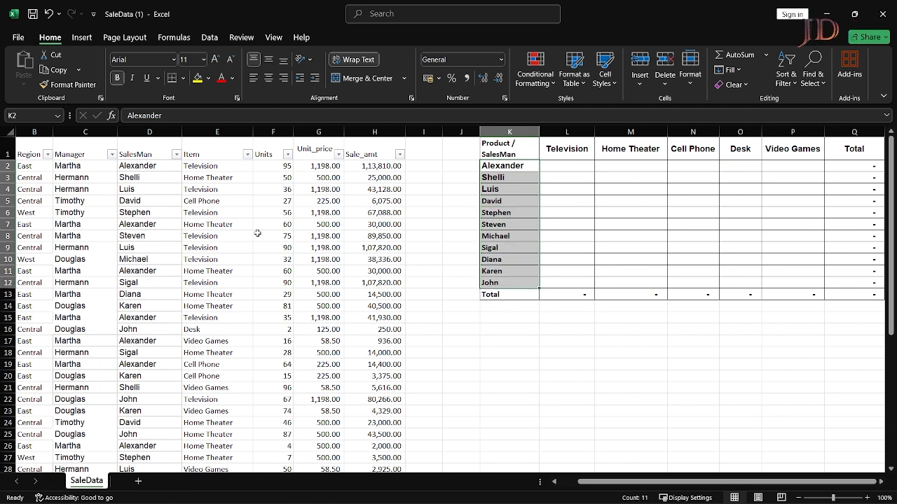
left_click(143, 164)
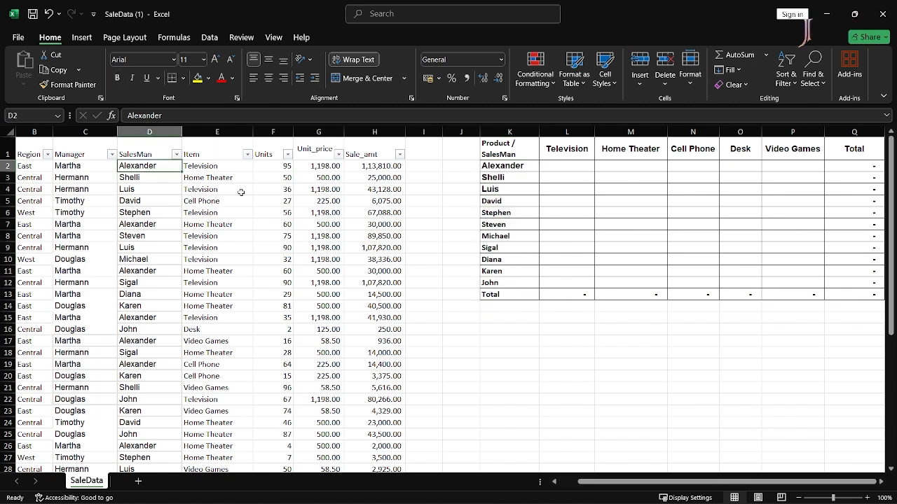
key("ctrl+shift+Down")
key("ctrl+c")
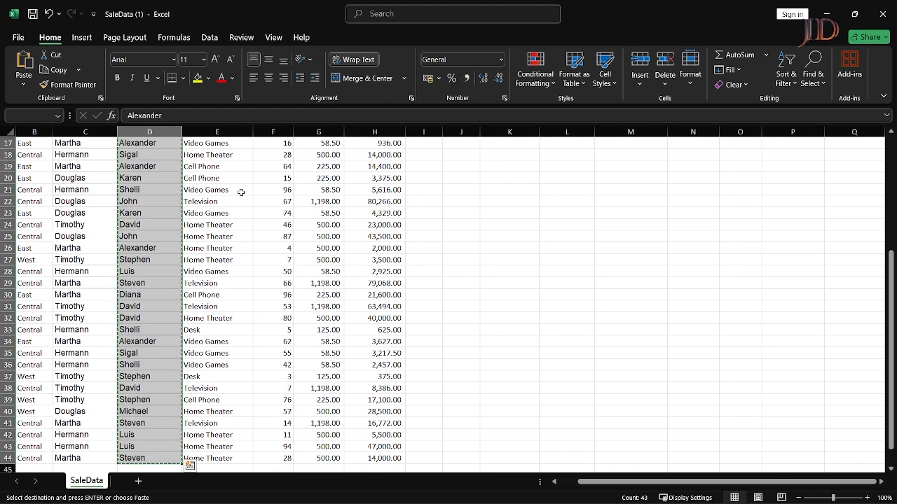
scroll(353, 292, "up", 9)
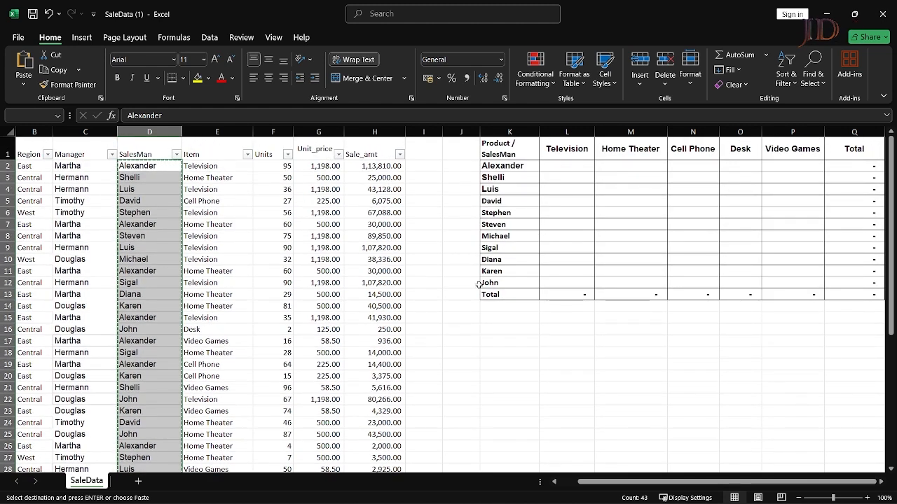
left_click(506, 170)
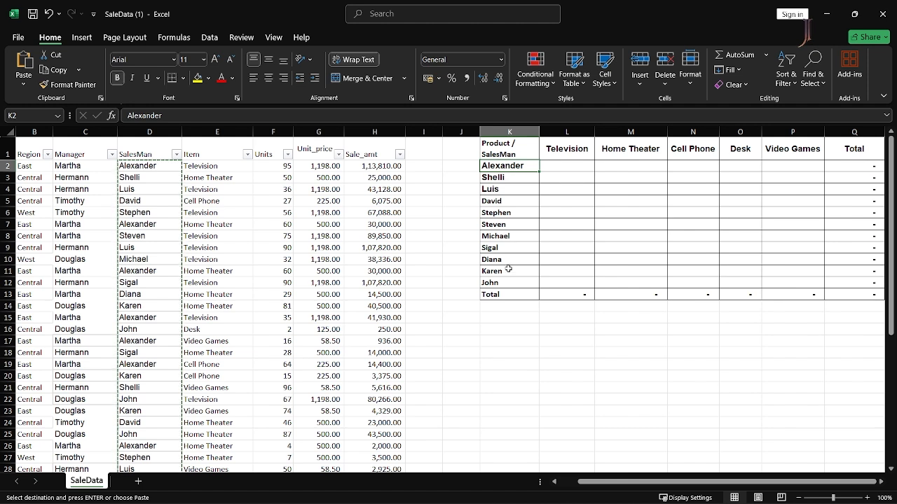
Step: Examine the summary table's product headers and salesman rows against the sales data columns
left_click(552, 150)
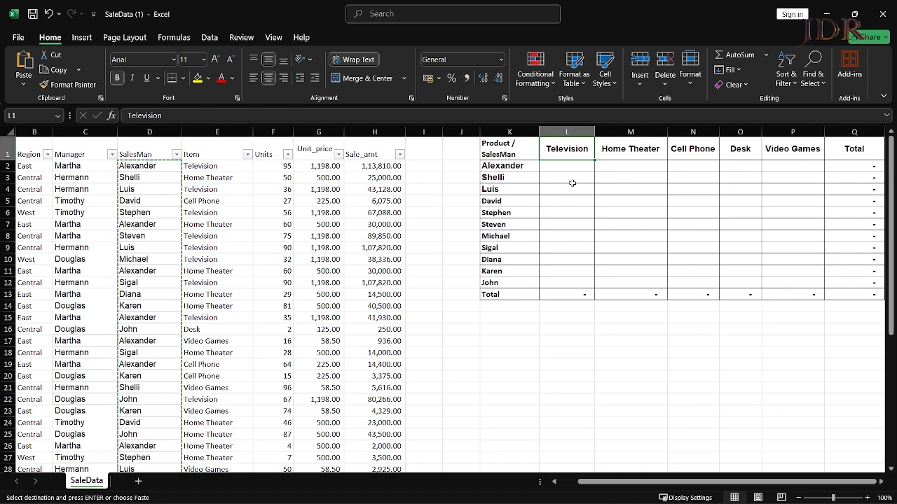
left_click(611, 157)
key("Right")
key("Right")
key("Right")
key("Right")
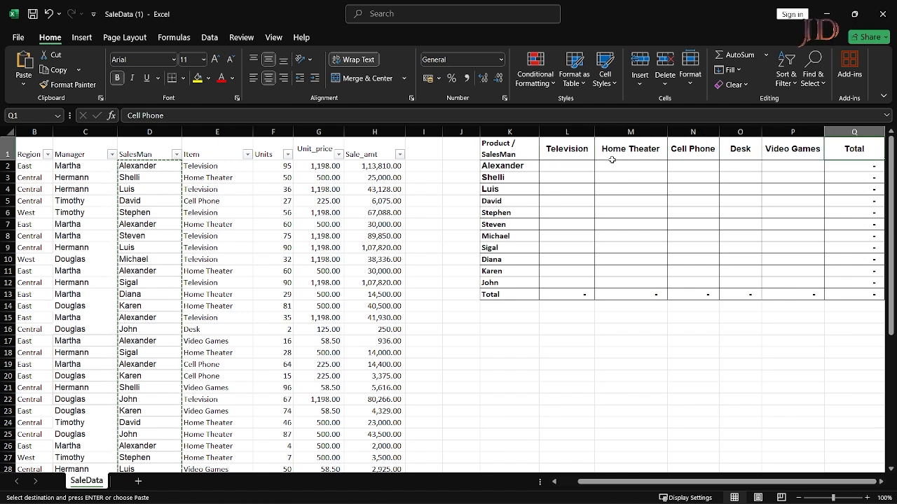
scroll(608, 207, "up", 2, "ctrl")
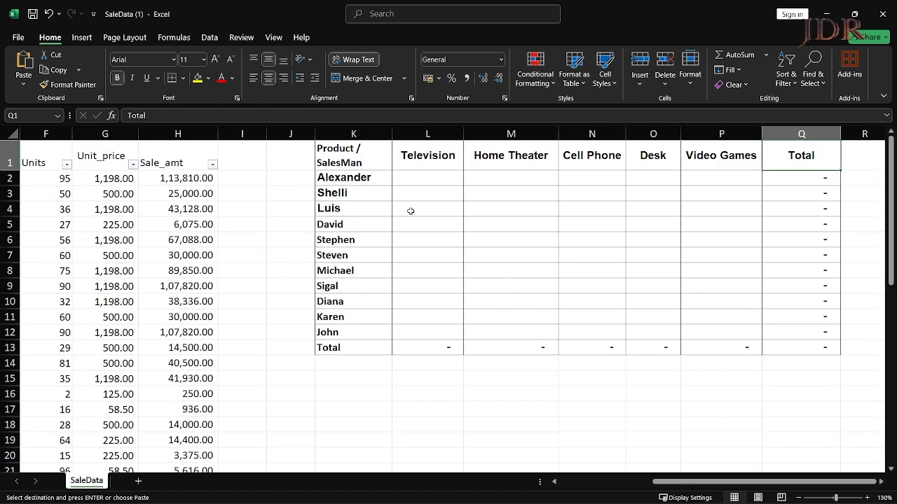
left_click_drag(660, 485, 566, 482)
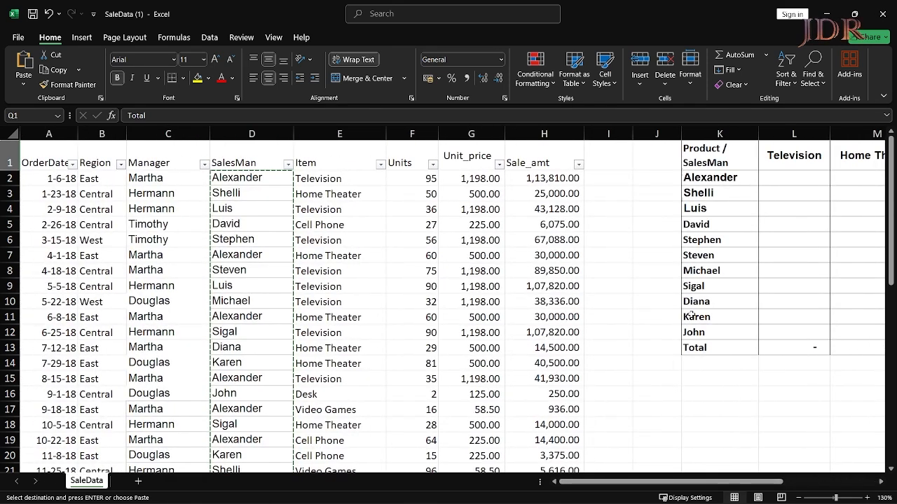
scroll(734, 460, "right", 3)
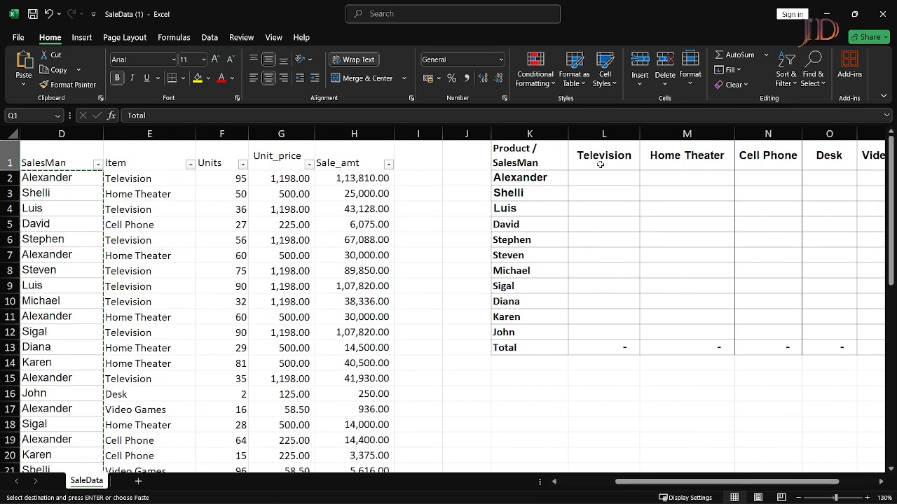
left_click_drag(691, 487, 663, 462)
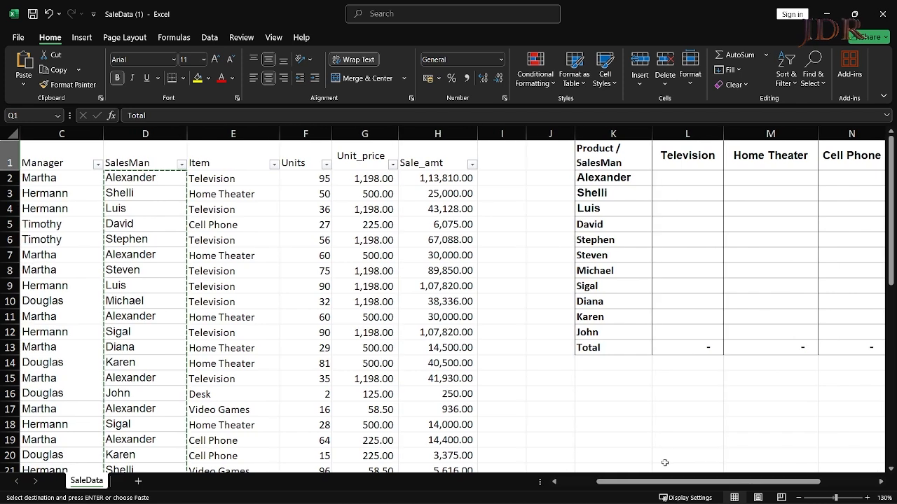
key("Escape")
left_click_drag(779, 490, 681, 474)
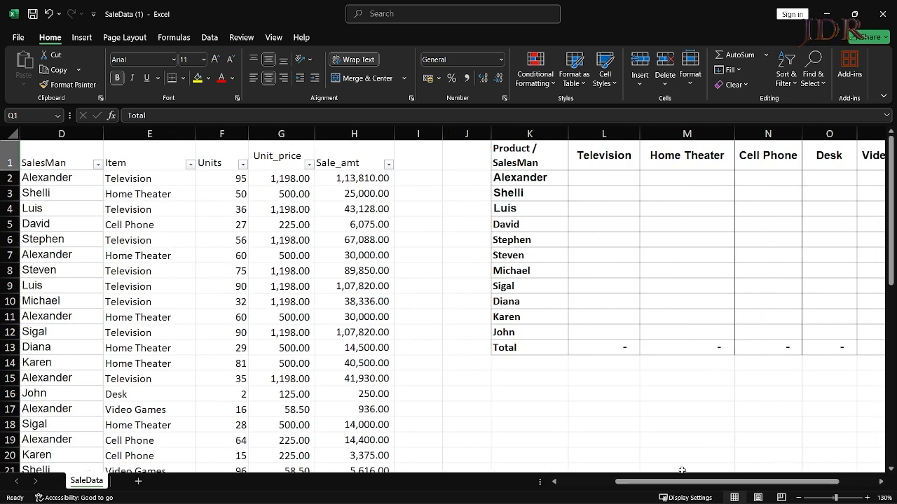
left_click(611, 184)
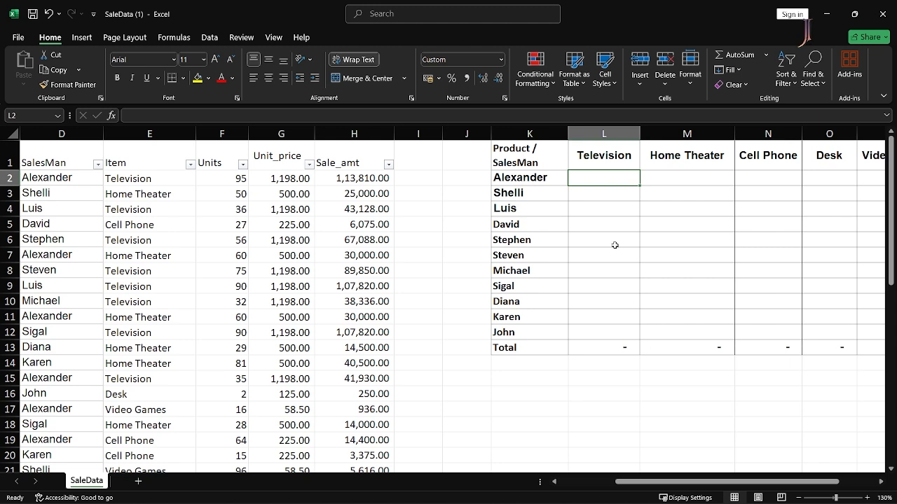
left_click(553, 181)
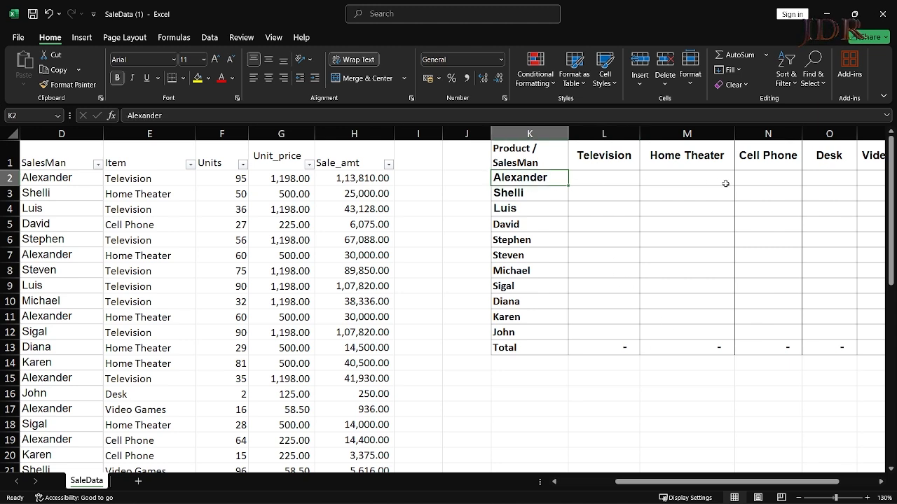
Step: Clear the contents of the summary table's value and total cells, L2:Q13
scroll(663, 448, "right", 3)
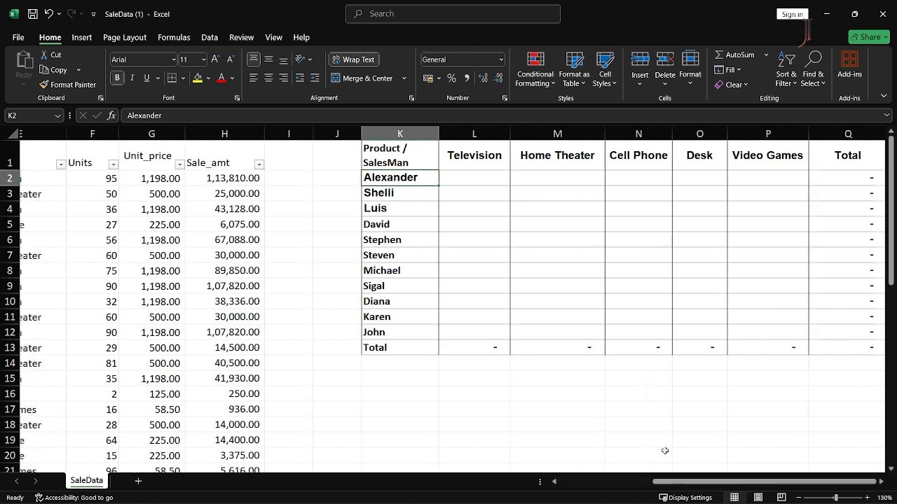
left_click_drag(448, 347, 810, 184)
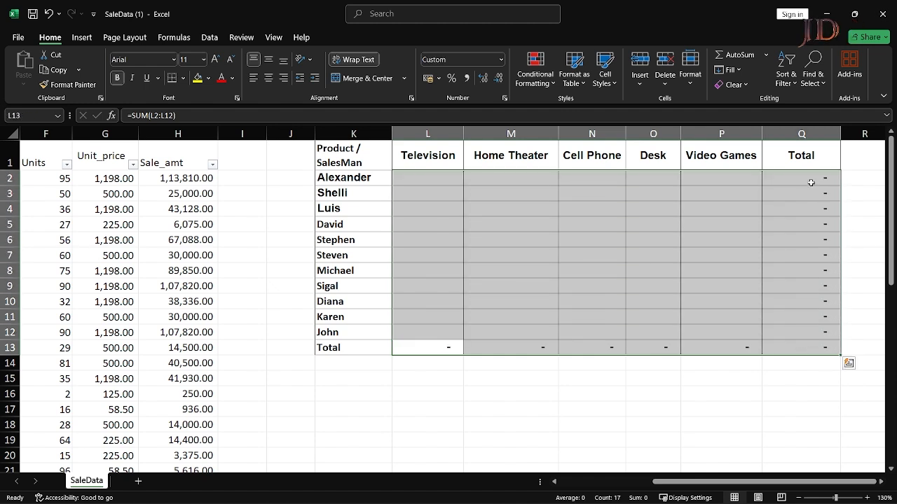
key("Delete")
key("Left")
key("Up")
key("Right")
key("Up")
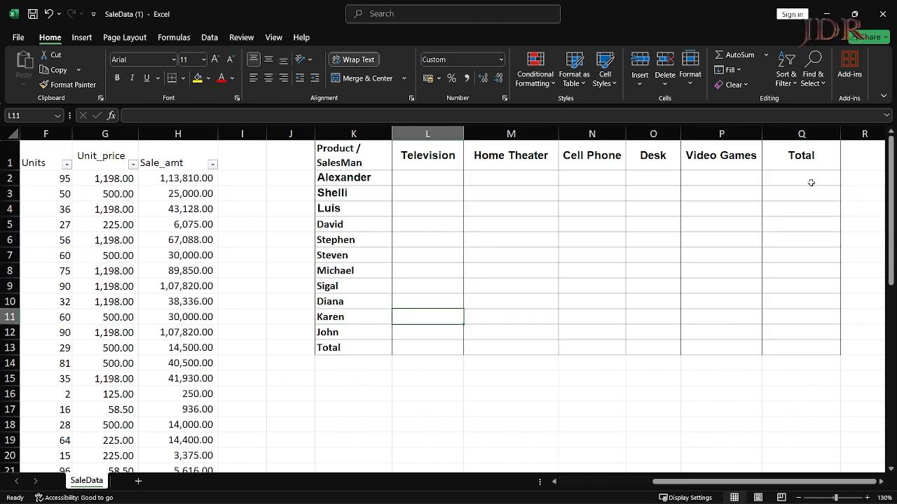
Step: Start a SUMIFS formula in L2 with the Sale_amt values H2:H44 as the sum range
left_click_drag(697, 481, 680, 481)
left_click_drag(511, 175, 515, 160)
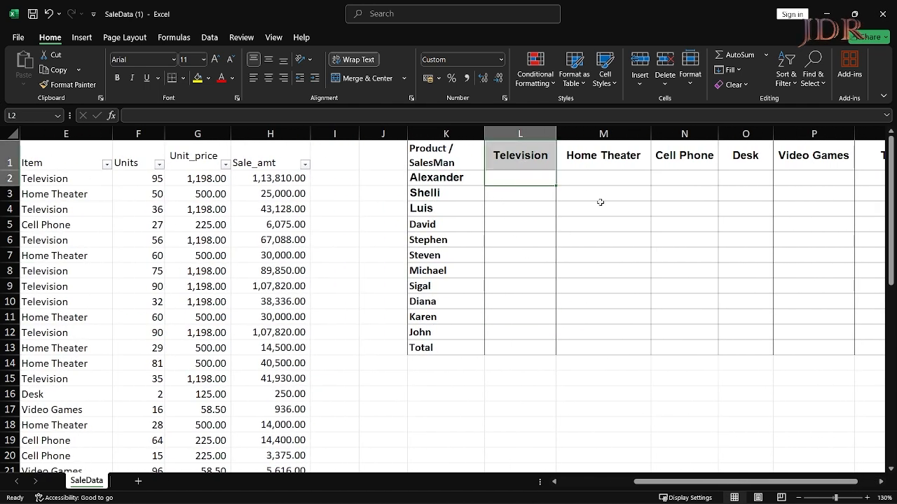
key("shift+Down")
type("=")
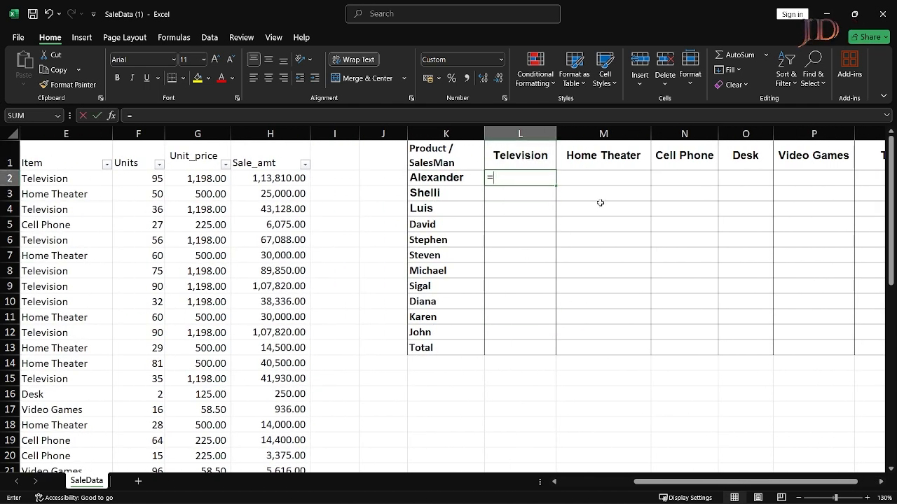
type("SU")
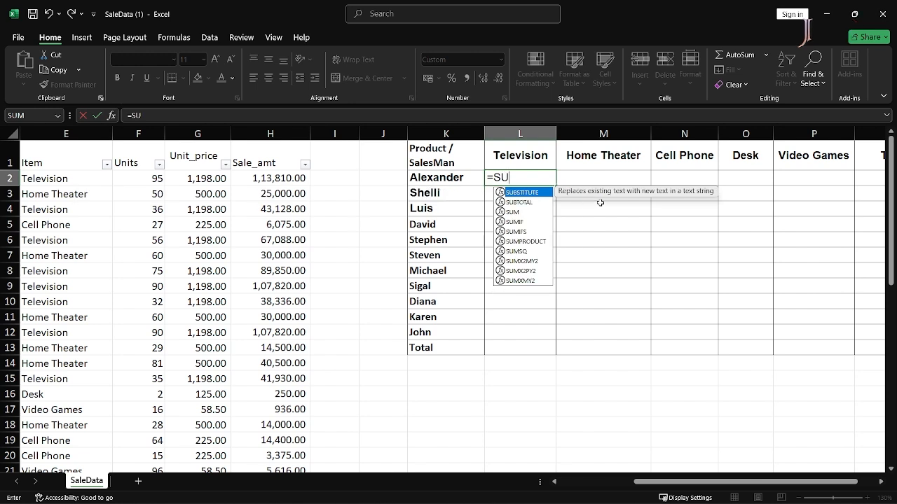
type("MIFS")
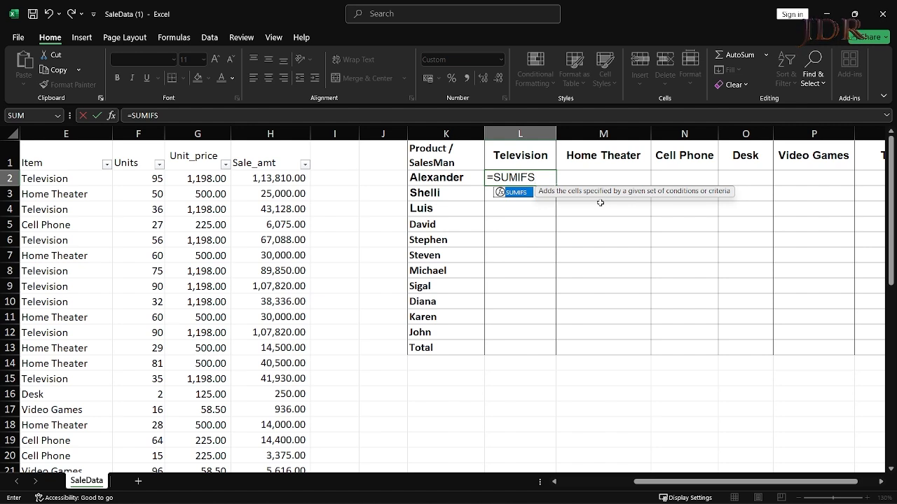
type("(")
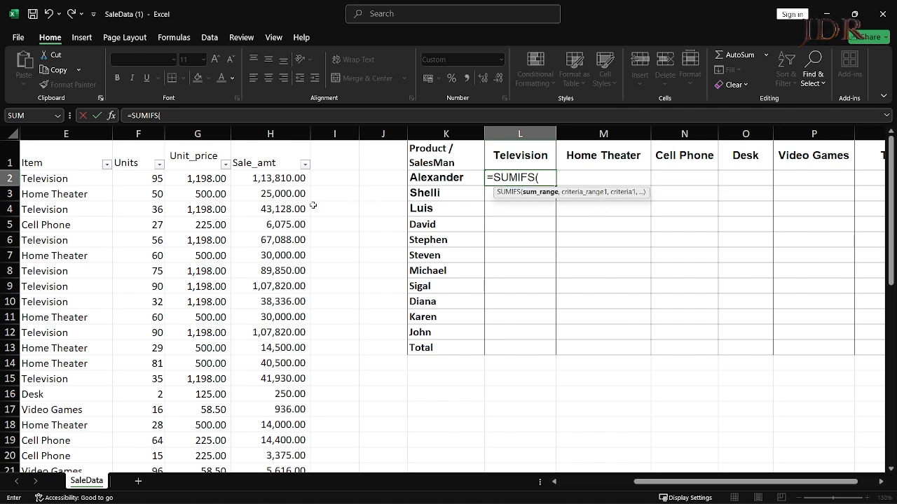
left_click(254, 178)
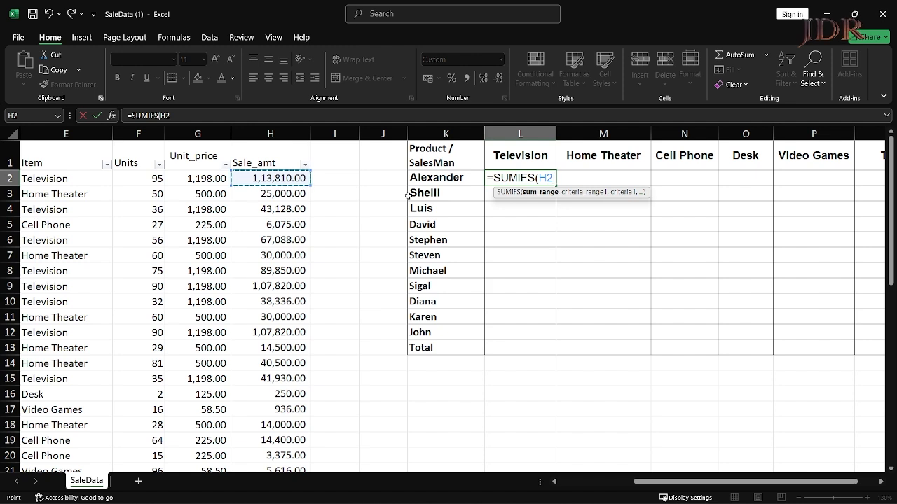
key("ctrl+shift+Down")
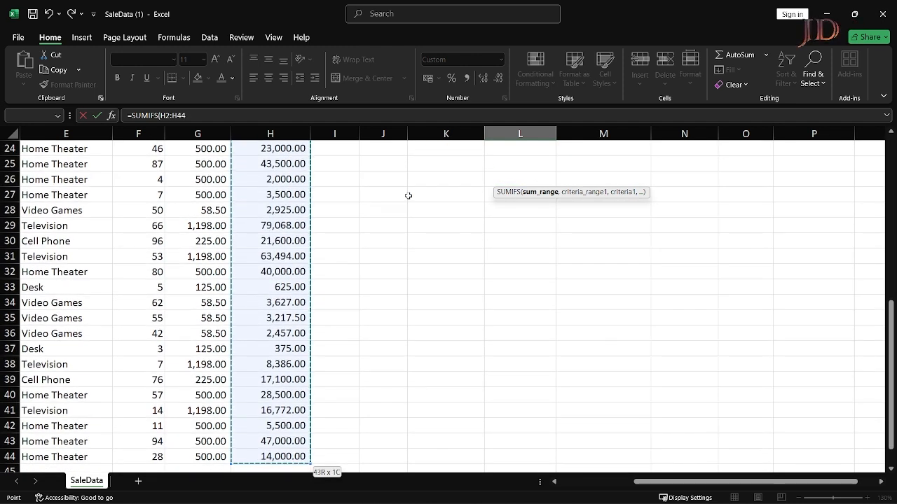
type(",")
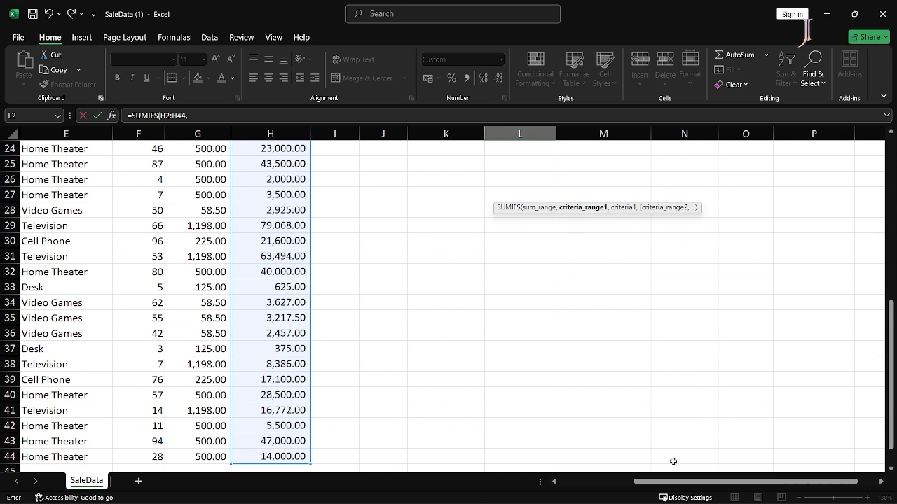
Step: Add the SalesMan entries D2:D44 as the first criteria range of the SUMIFS formula
left_click_drag(683, 482, 596, 485)
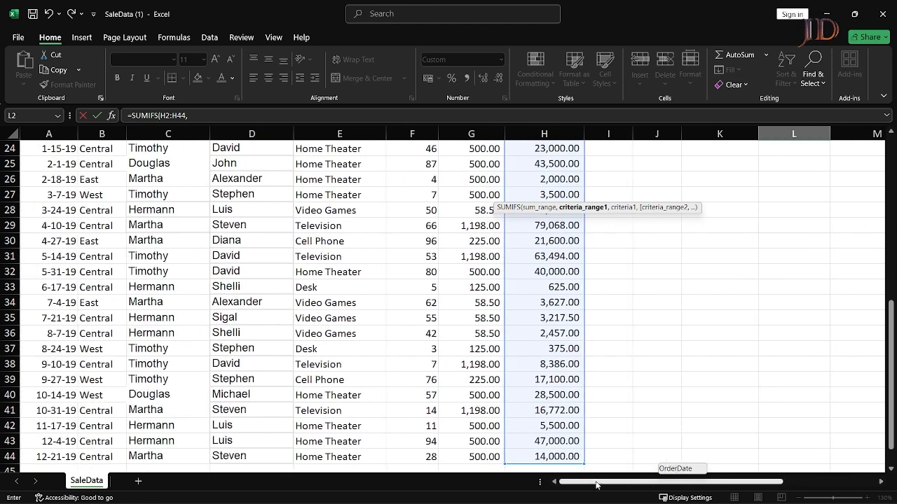
scroll(395, 367, "up", 1)
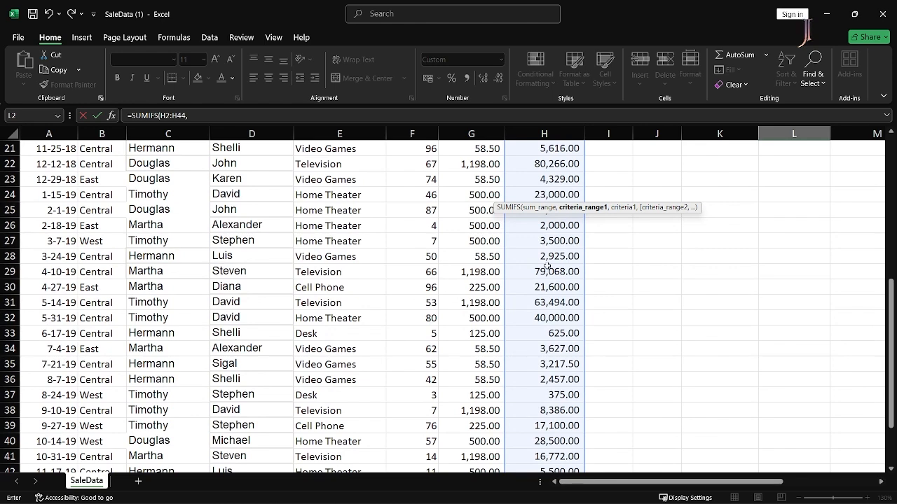
scroll(371, 201, "up", 5)
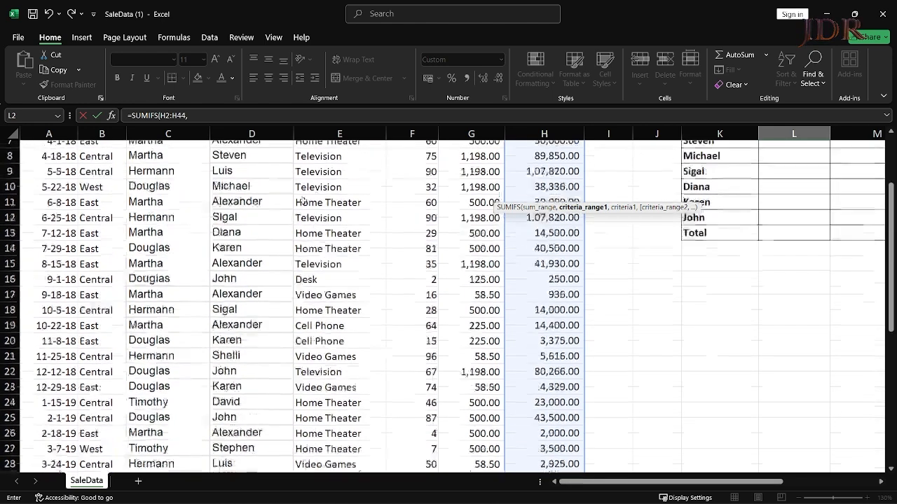
scroll(303, 200, "up", 2)
left_click(259, 178)
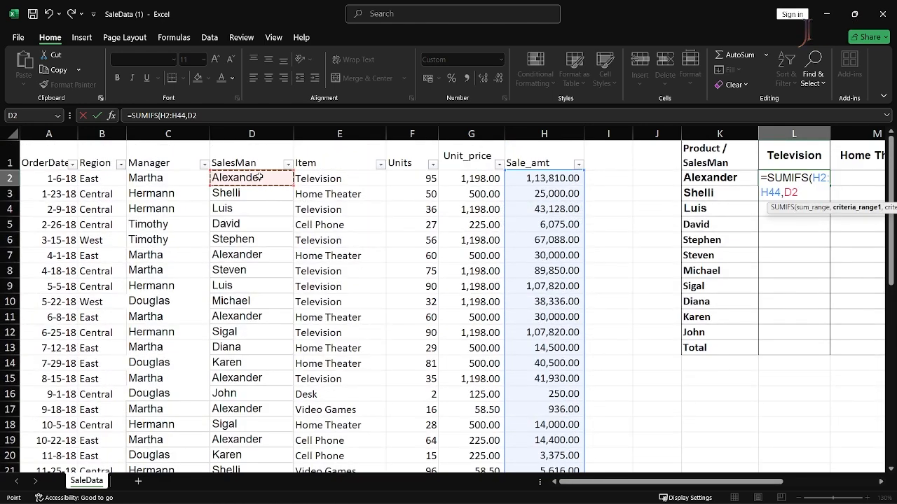
key("ctrl+shift+Down")
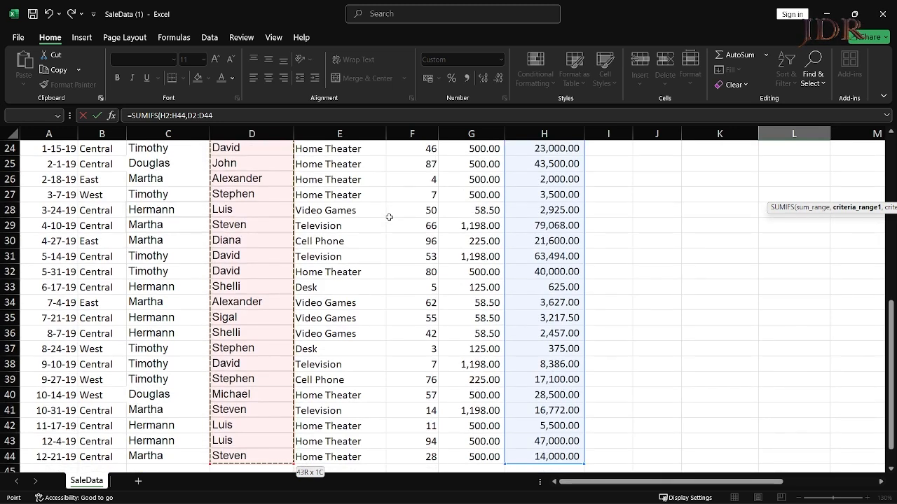
type(",")
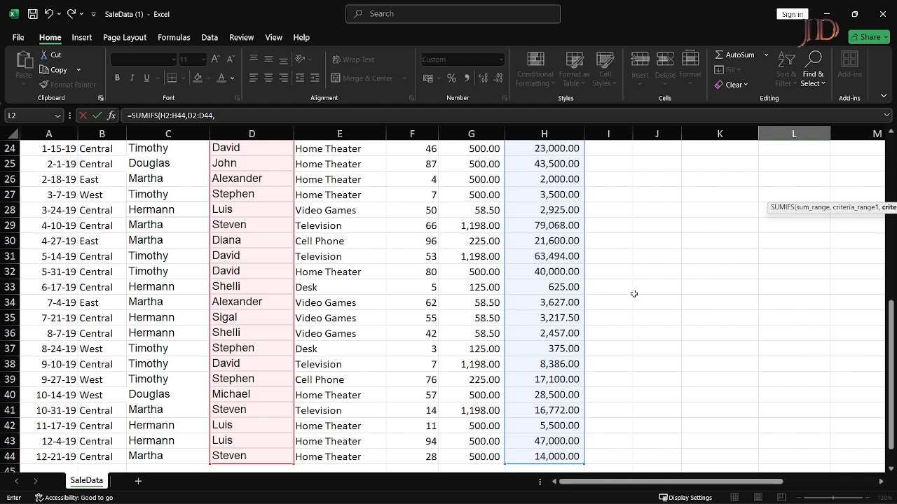
Step: Use the salesman in K2 of the summary table as the formula's first criterion
left_click_drag(666, 483, 743, 491)
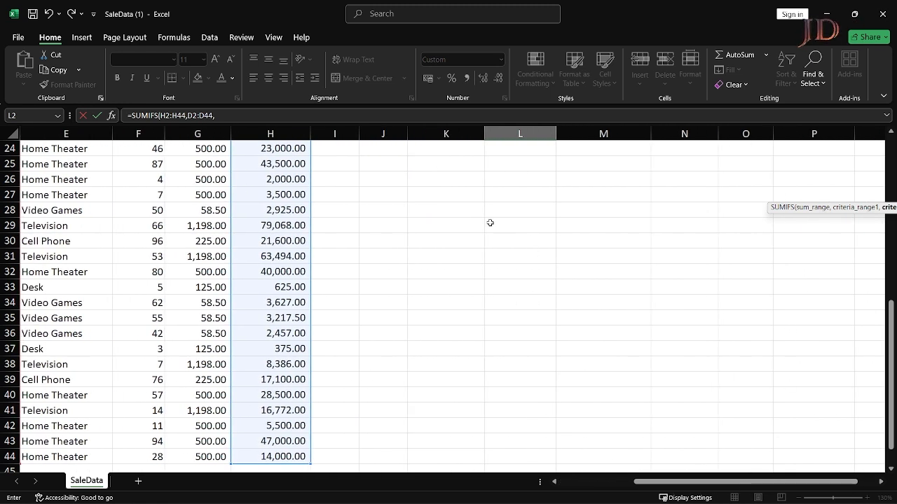
scroll(504, 222, "up", 5)
scroll(613, 280, "up", 3)
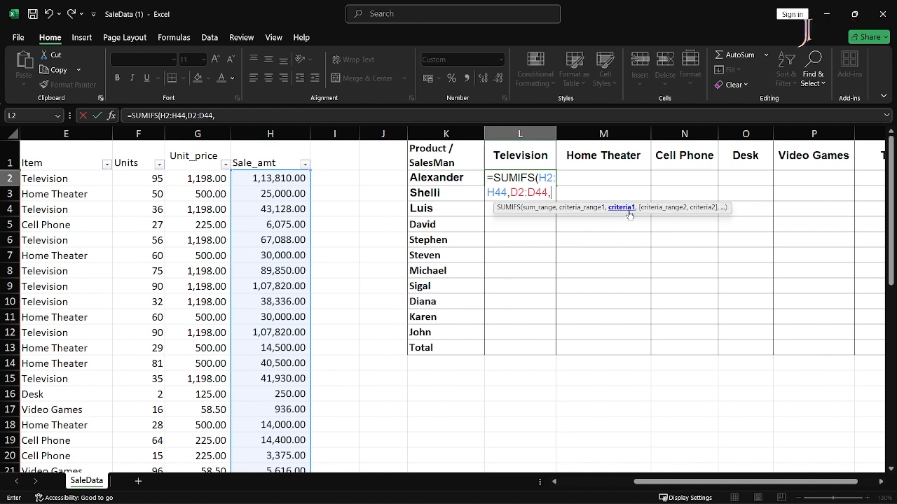
left_click(445, 180)
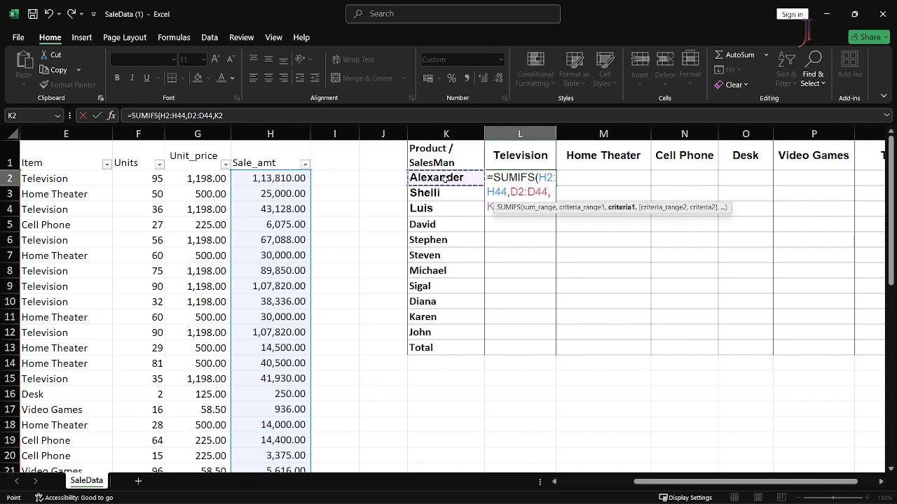
Step: Add the Item entries E2:E44 as the second criteria range of the SUMIFS formula
type(",")
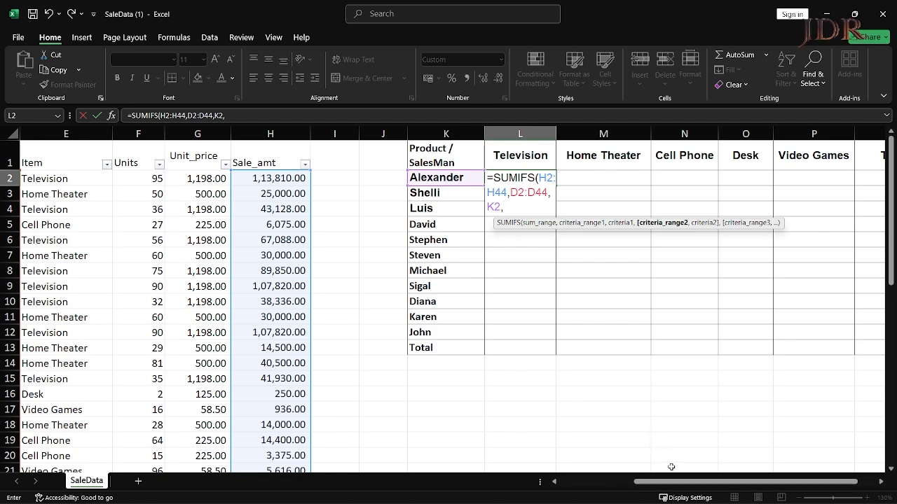
left_click_drag(671, 485, 616, 487)
left_click_drag(253, 175, 456, 221)
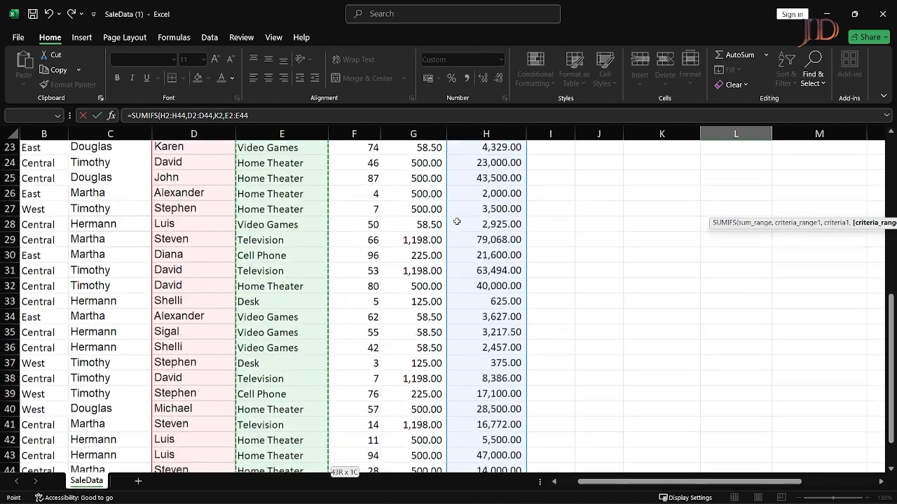
type(",")
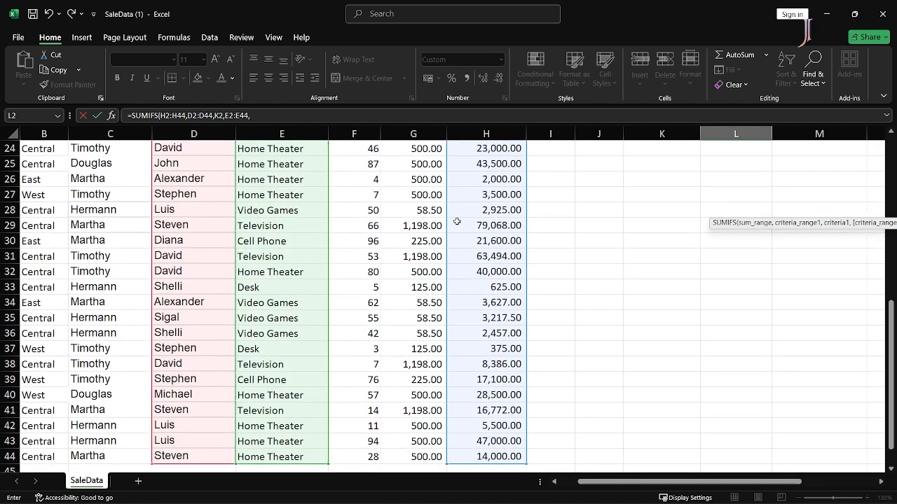
Step: Use the Television header in L1 as the second criterion, then close and enter the SUMIFS formula in L2
scroll(649, 485, "right", 4)
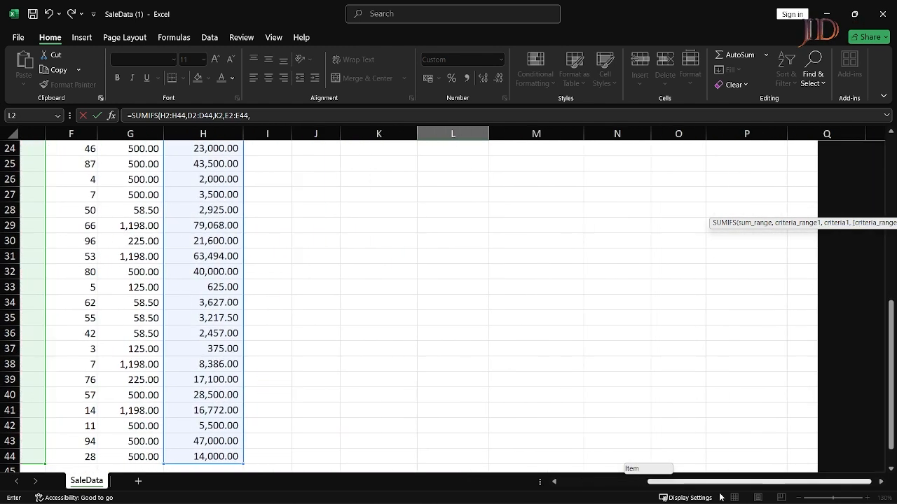
scroll(717, 401, "up", 8)
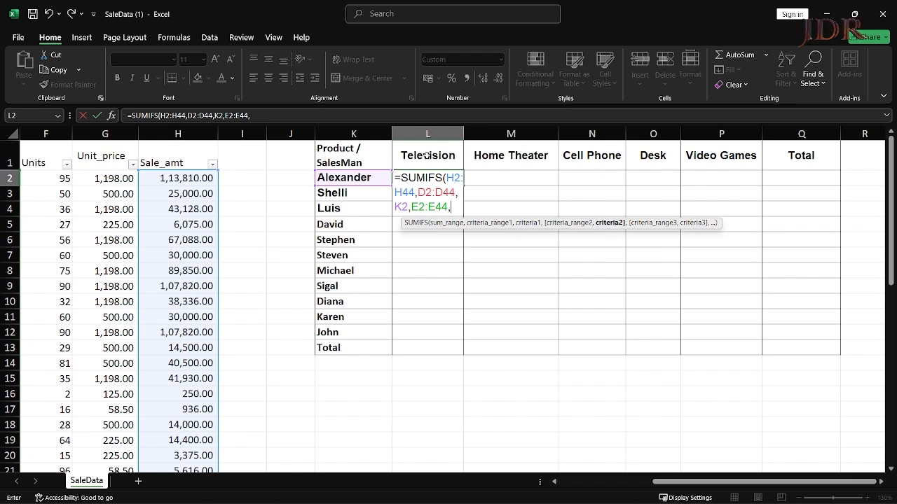
left_click(426, 155)
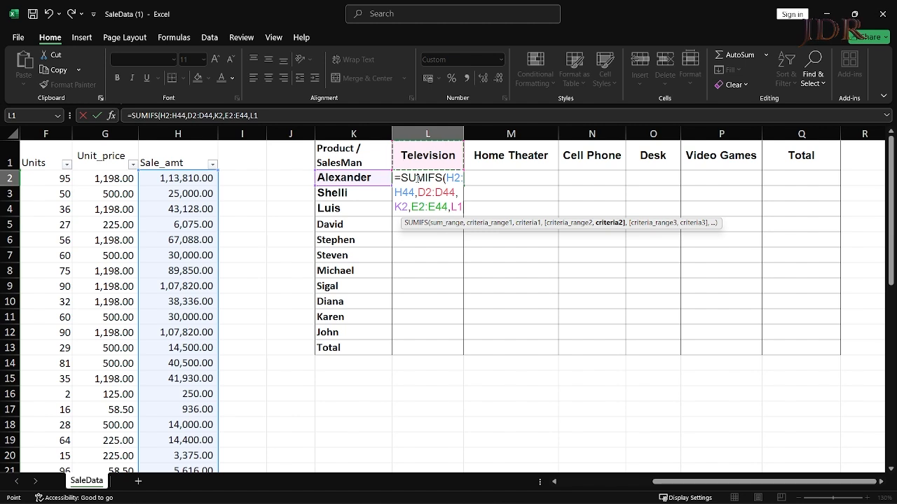
type(")")
key("ctrl+Return")
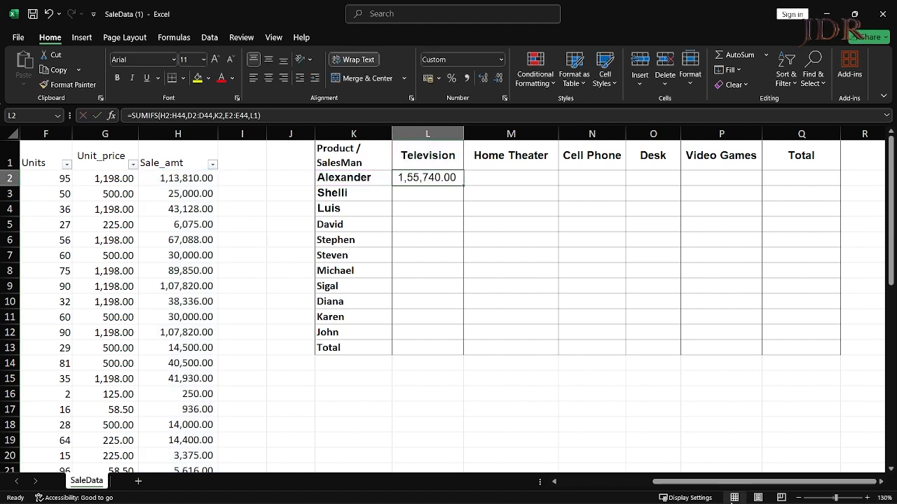
Step: Filter the SalesMan column of the sales data to only the salesman named in K2
left_click_drag(729, 483, 652, 484)
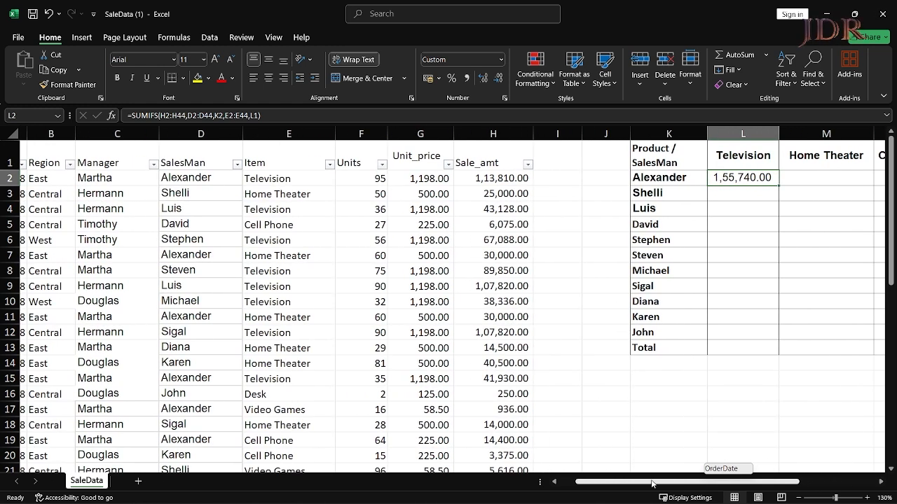
left_click_drag(652, 484, 654, 483)
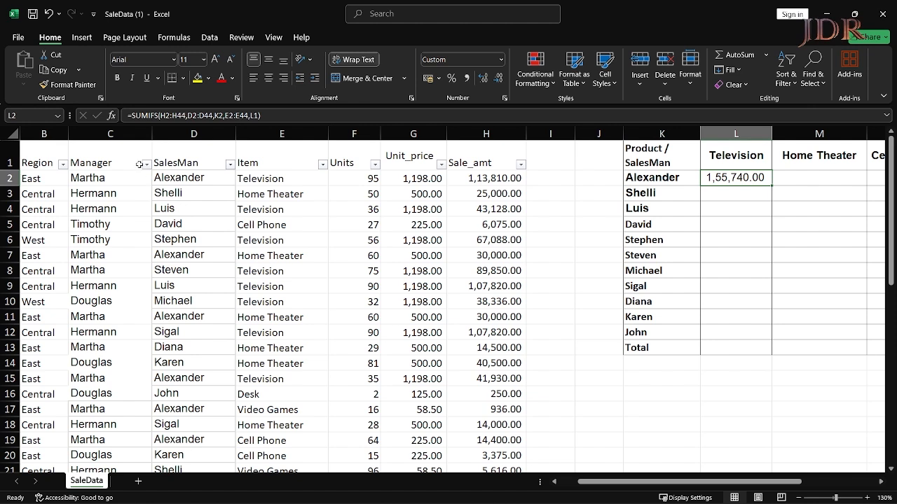
left_click(198, 160)
key("alt+Down")
key("Tab")
key("Tab")
key("space")
key("Down")
key("space")
key("Return")
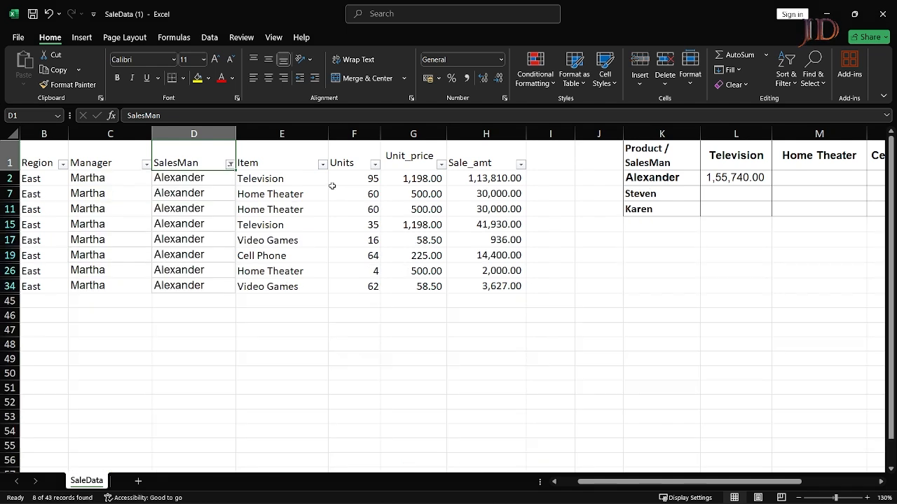
Step: Filter the Item column of the sales data to Television only
key("Right")
key("alt+Down")
key("Tab")
key("Tab")
key("space")
key("Down")
key("Down")
key("Down")
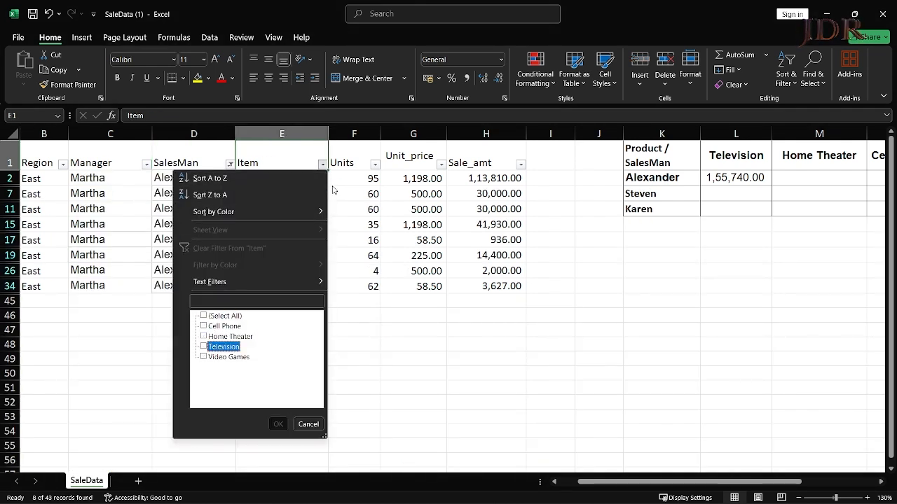
key("space")
key("Return")
Step: Select the filtered Sale_amt values H2 and H15 and compare their sum with the formula result in L2
key("Right")
key("Right")
key("Down")
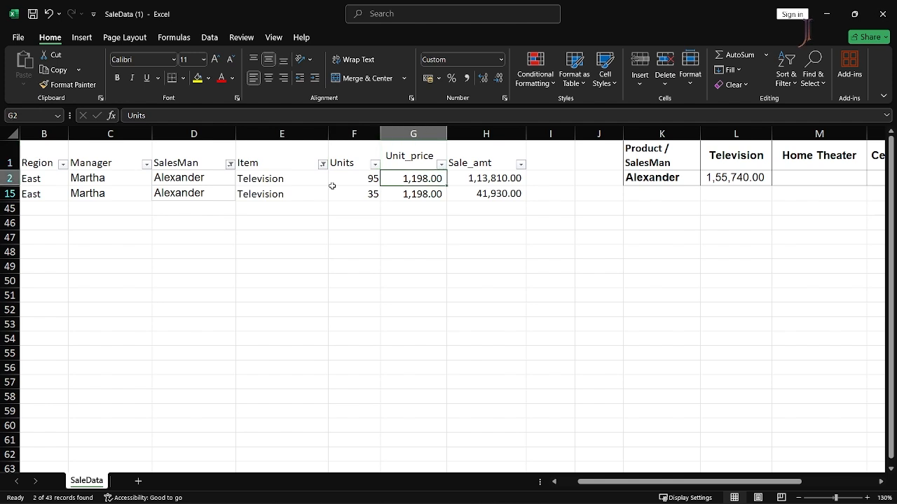
key("Right")
key("shift+Down")
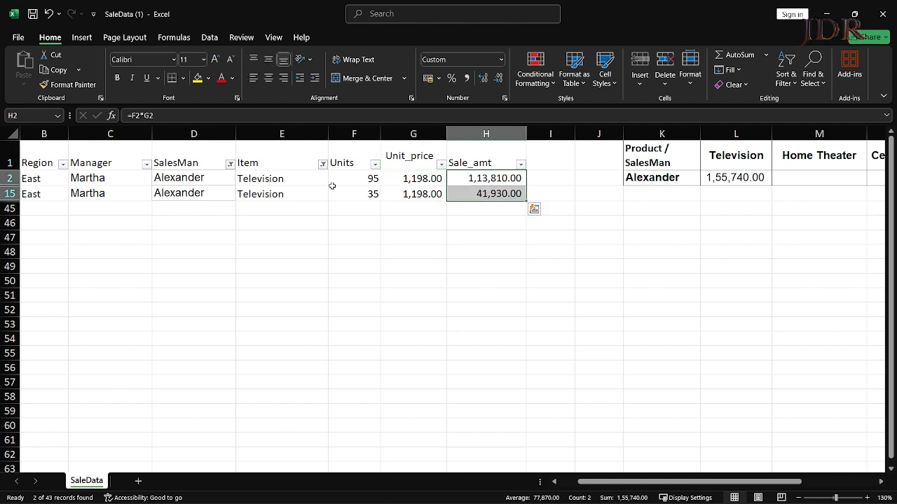
key("Right")
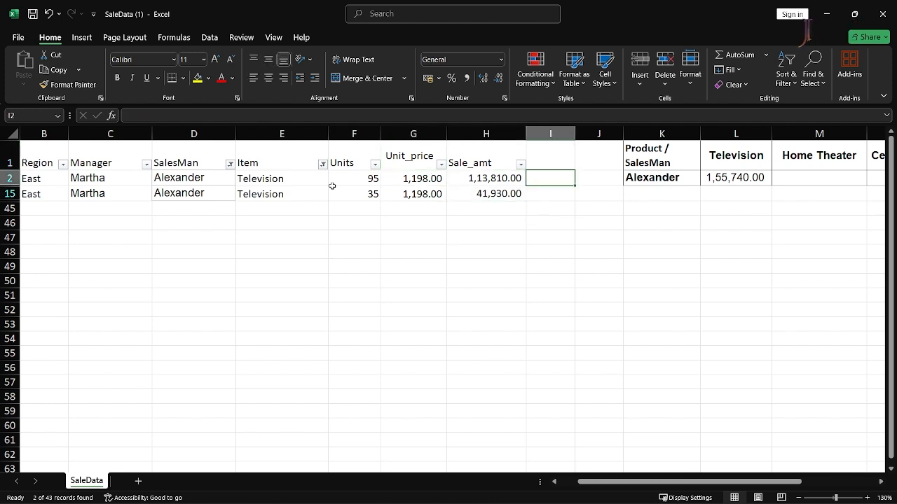
key("Left")
key("shift+Down")
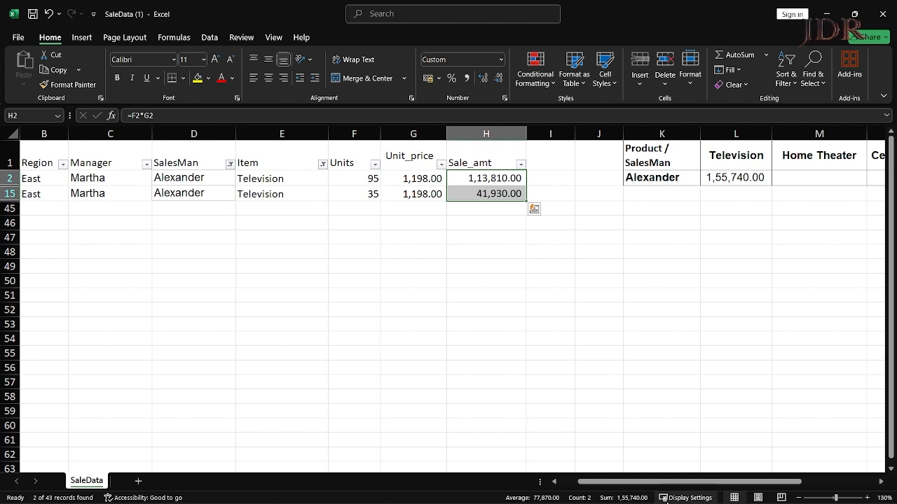
left_click(629, 499)
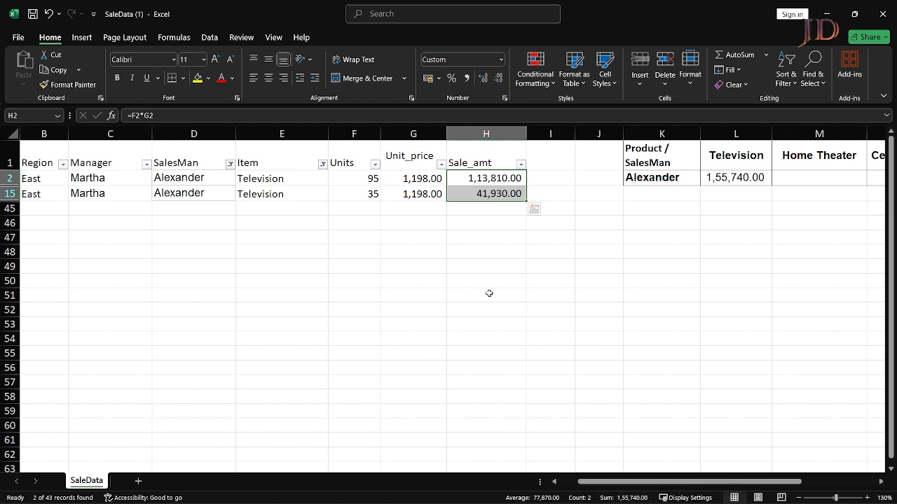
Step: Clear the filter from the Item column
left_click(286, 162)
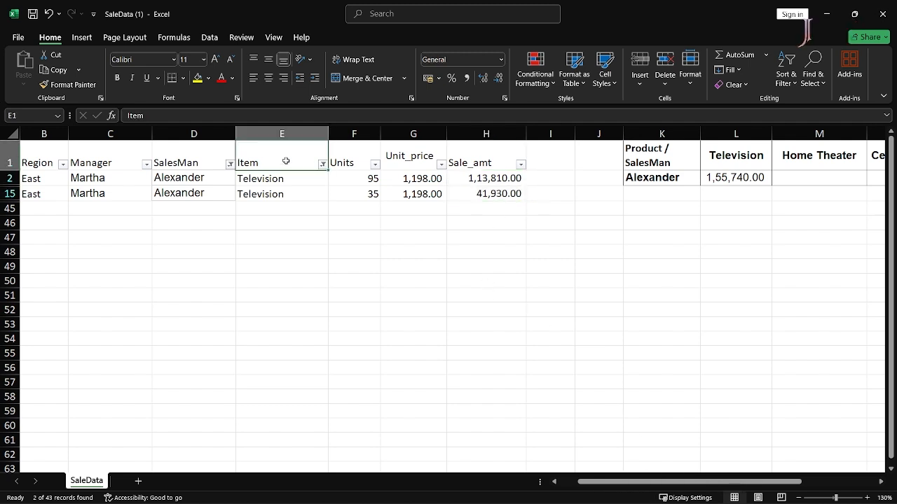
key("alt+Down")
key("Down")
key("Down")
key("Down")
key("Down")
key("Down")
key("Down")
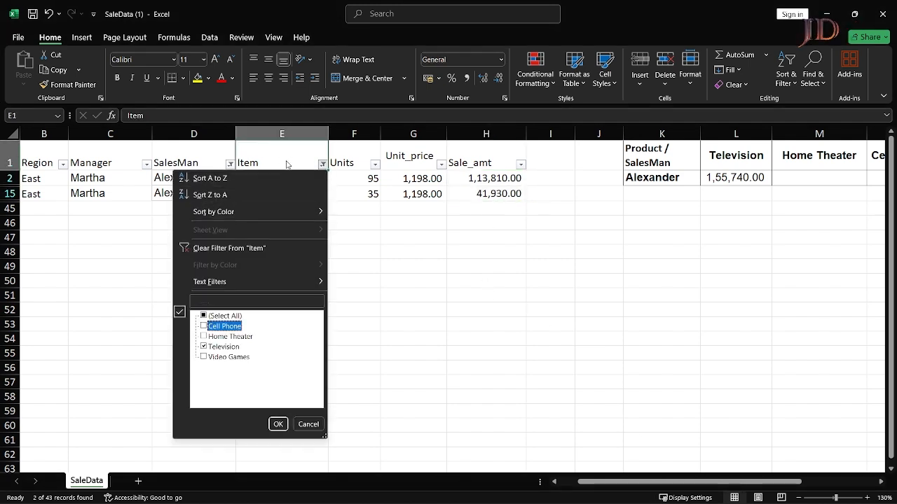
key("Return")
Step: Clear the filter from the SalesMan column so all sales records are included
key("Left")
key("alt+Down")
key("Down")
key("Down")
key("Down")
key("Down")
key("Down")
key("Down")
key("Down")
key("Up")
key("space")
key("Return")
Step: Copy the SUMIFS formula from L2 into L3, L4 and L5
key("Right")
key("Right")
key("Right")
key("Right")
key("Right")
key("Right")
key("Right")
key("Right")
key("Right")
key("Right")
key("Right")
key("Right")
key("Right")
key("Left")
key("Left")
key("Left")
key("Left")
key("Left")
key("Down")
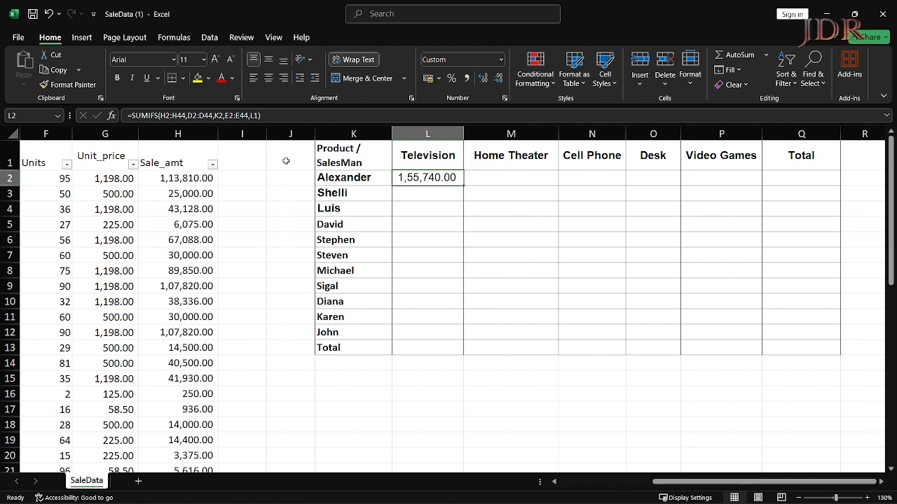
key("ctrl+c")
key("Down")
key("Return")
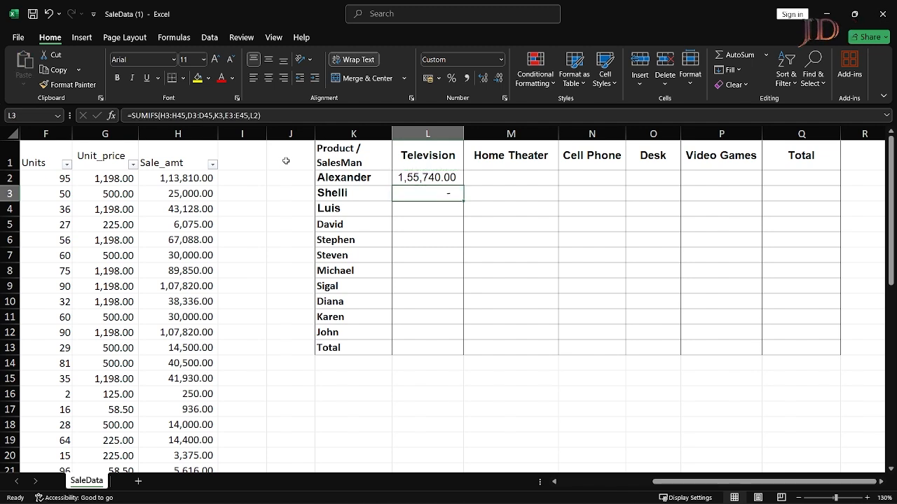
key("Down")
key("ctrl+v")
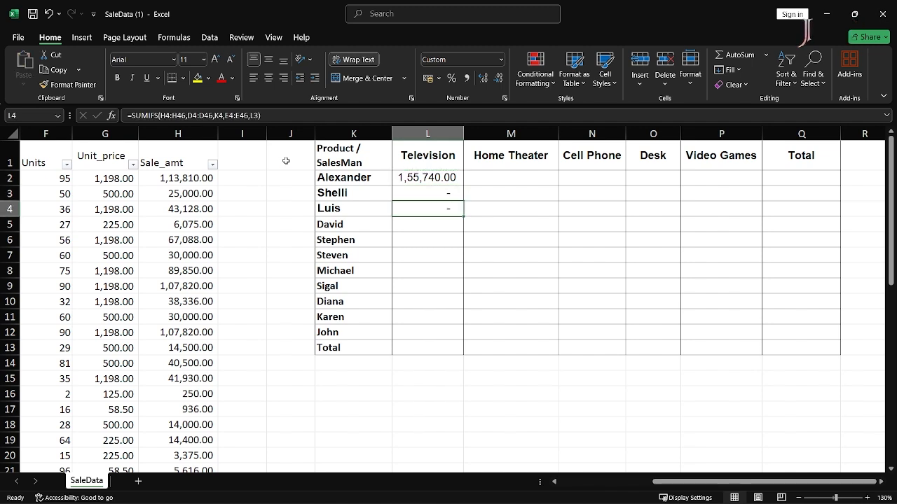
key("Down")
key("ctrl+v")
key("Escape")
Step: Examine the cell references of the copied formulas in L3, L4 and L5
key("Up")
key("Up")
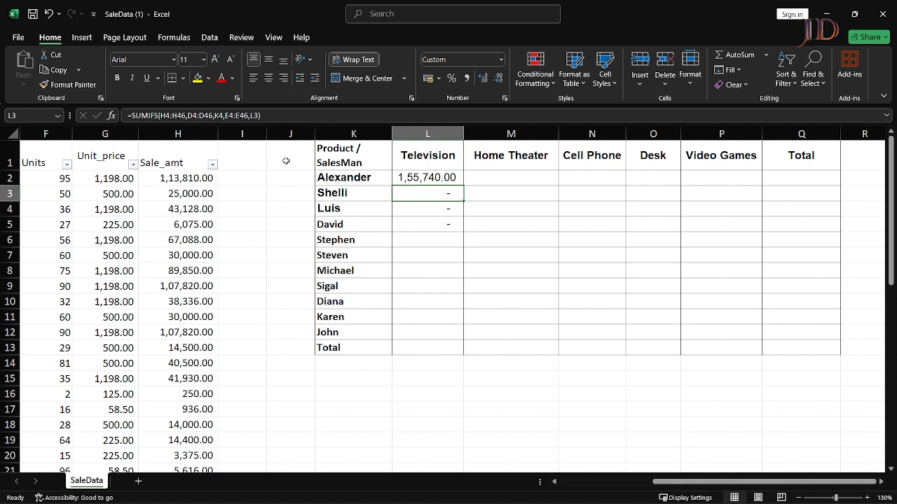
key("shift+Down")
key("shift+Down")
key("shift+Up")
key("shift+Up")
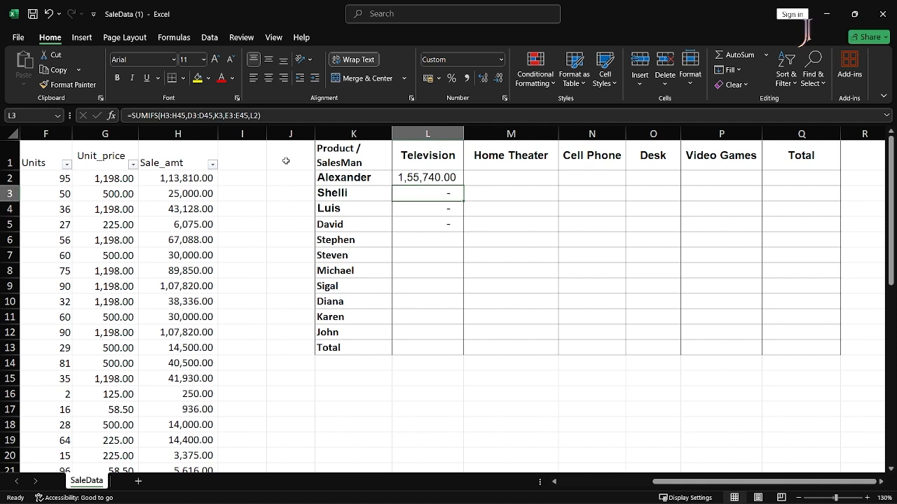
key("F2")
key("Return")
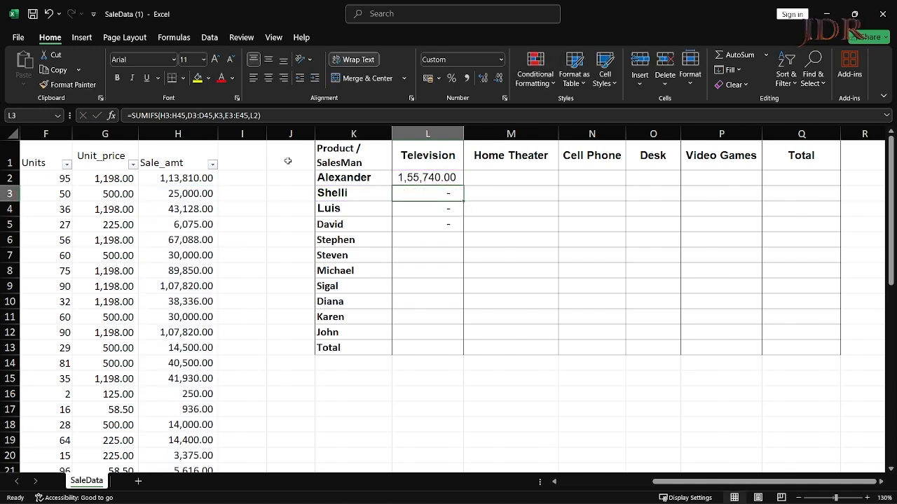
key("F2")
key("Return")
key("F2")
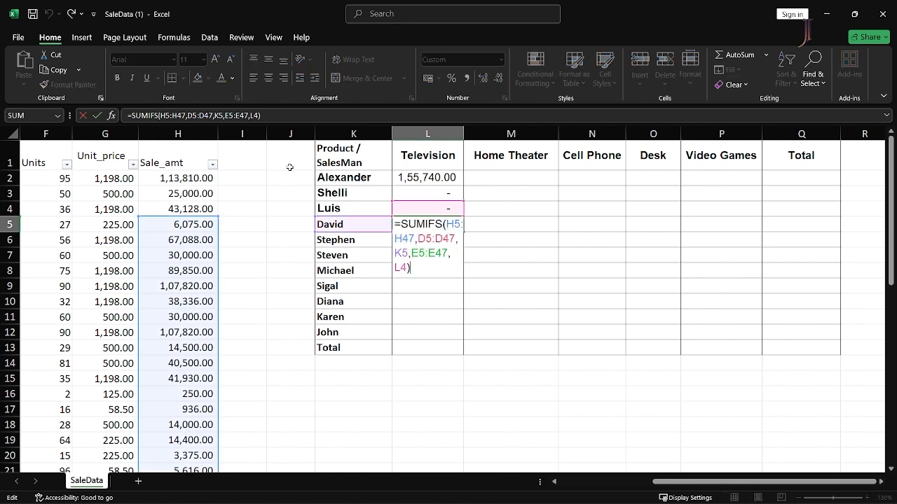
key("Escape")
Step: Delete the copied formulas from L3:L5
key("Up")
key("Up")
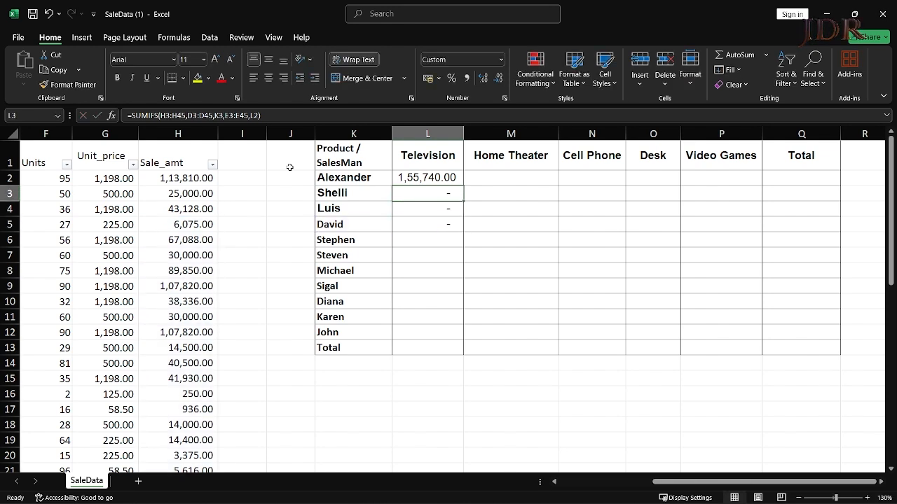
key("shift+Down")
key("shift+Down")
key("Delete")
Step: Edit the SUMIFS formula in L2 to make the sum range absolute as $H$2:$H$44
key("Up")
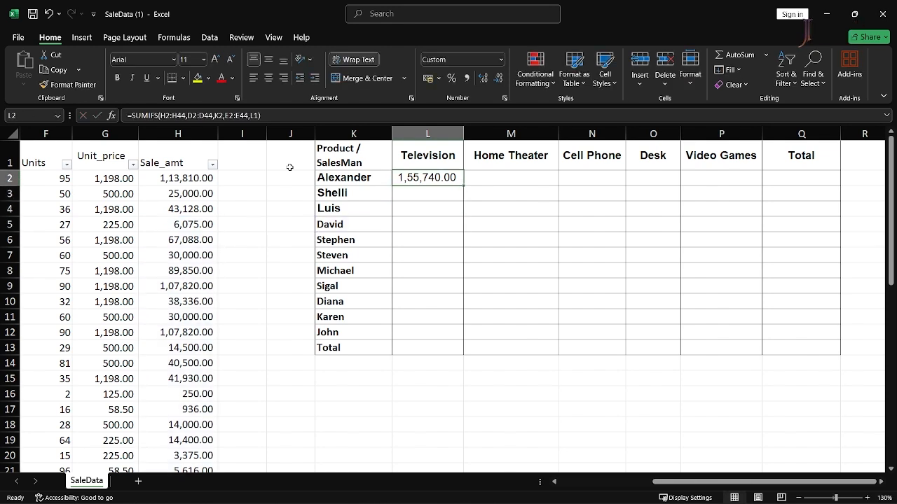
key("F2")
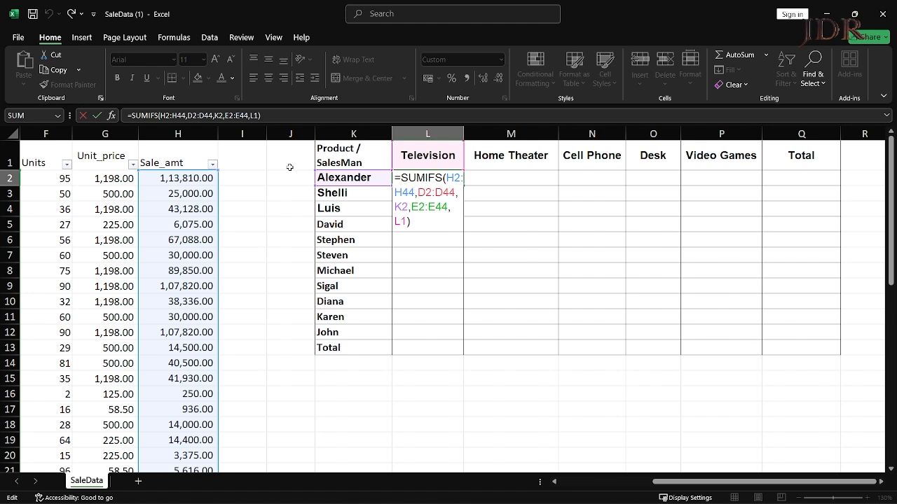
key("Left")
key("Right")
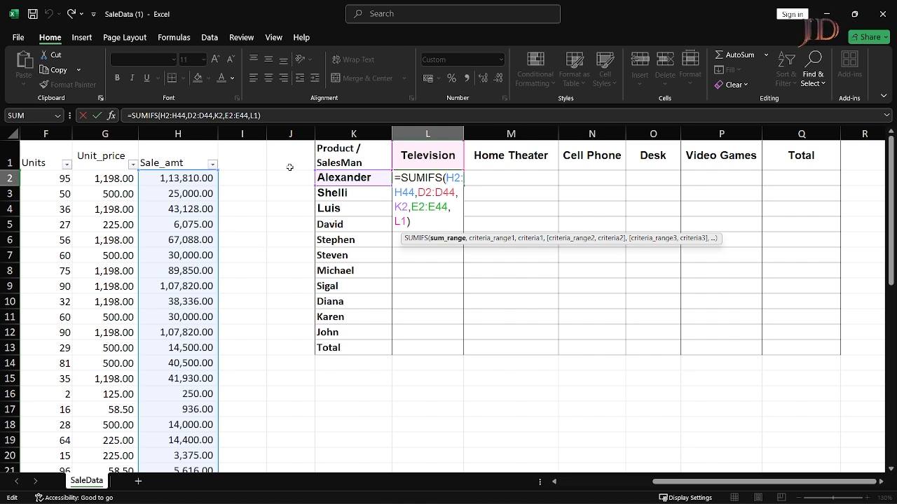
type("$H")
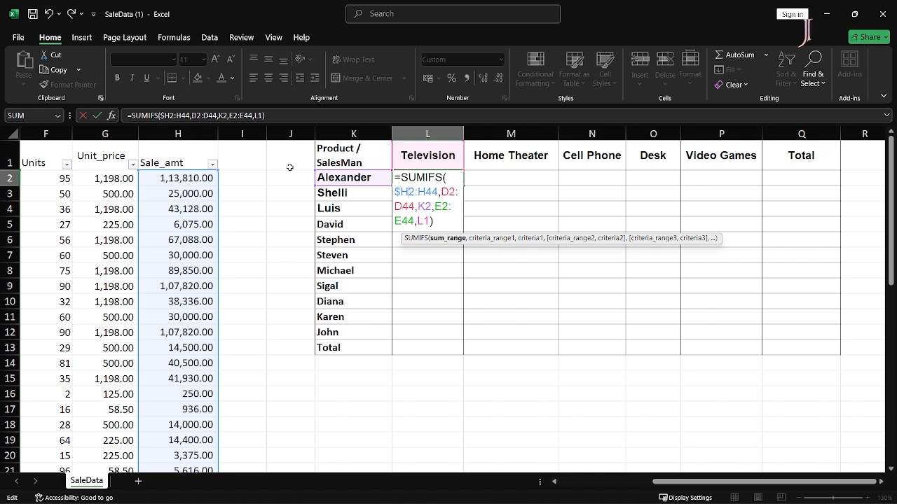
type("$")
key("Right")
key("Right")
type("$")
key("Right")
type("$")
key("Right")
key("Right")
key("Right")
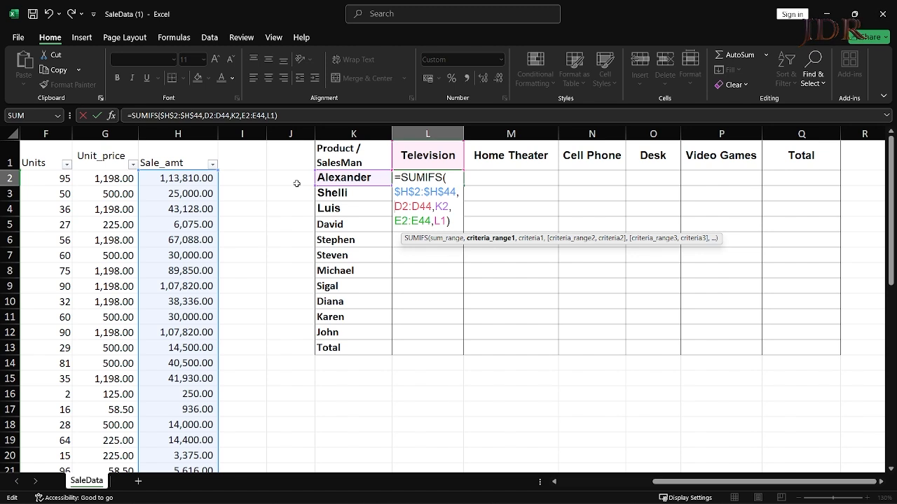
Step: Make the first criteria range of the L2 formula absolute as $D$2:$D$44
key("Left")
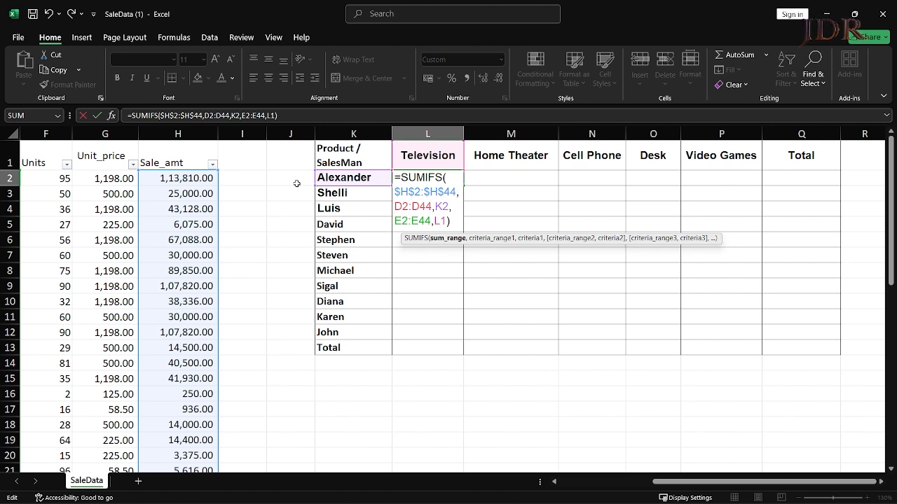
key("Right")
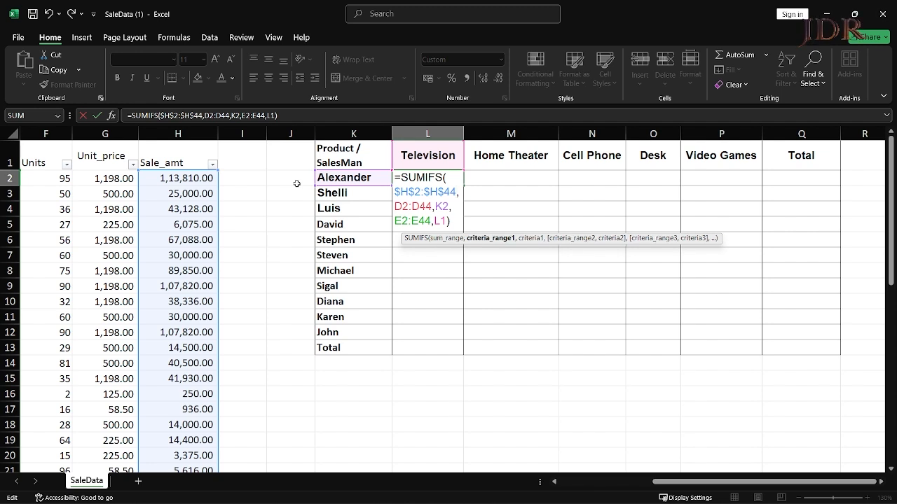
type("$")
key("Right")
type("$")
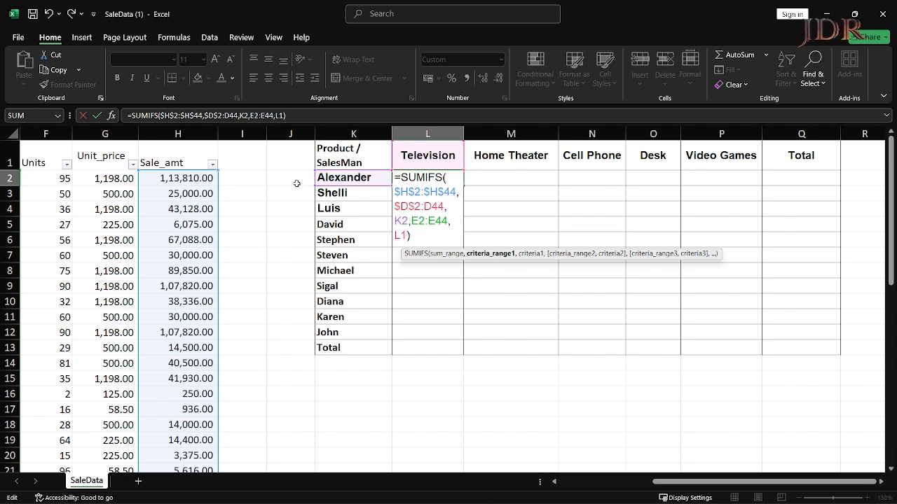
key("Right")
key("Right")
type("$")
key("Right")
type("$")
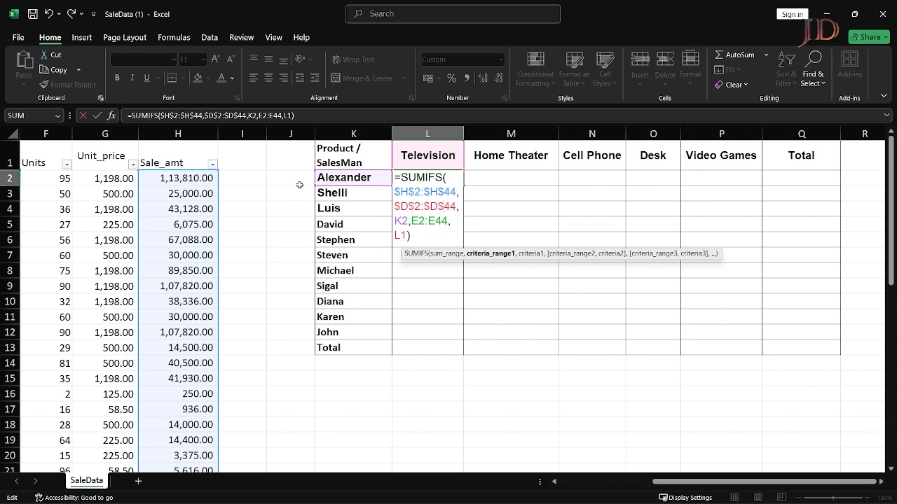
Step: Make the second criteria range of the L2 formula absolute as $E$2:$E$44 and confirm the formula
key("Right")
key("Right")
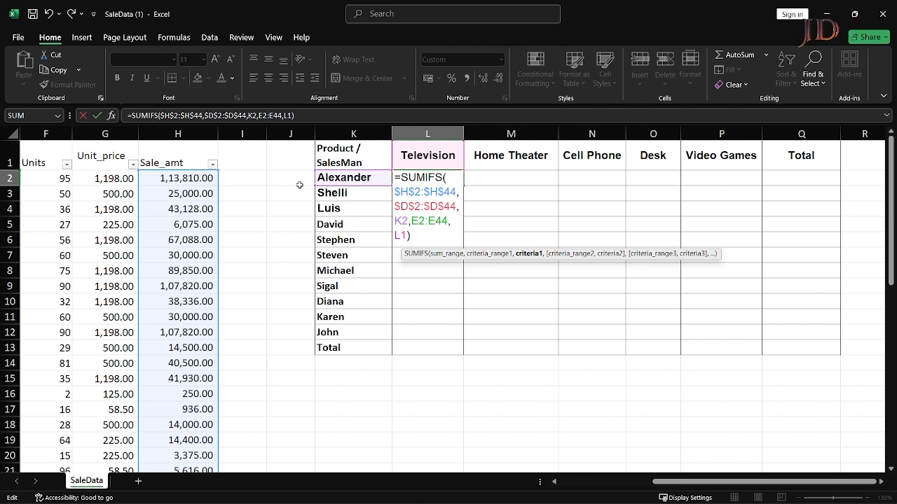
key("Right")
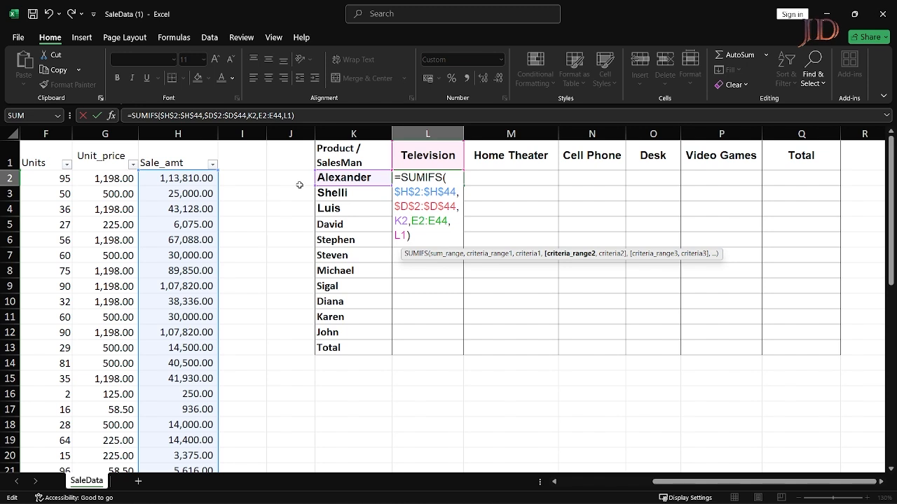
type("$H$2:")
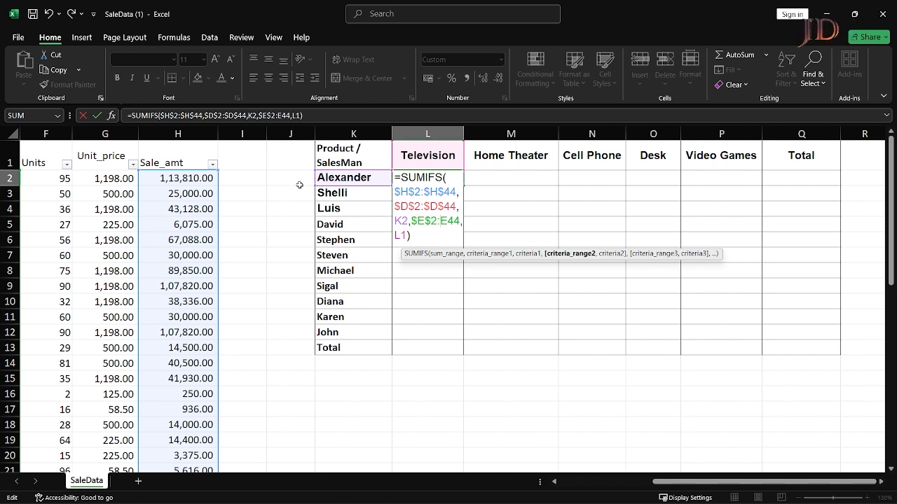
type("$H")
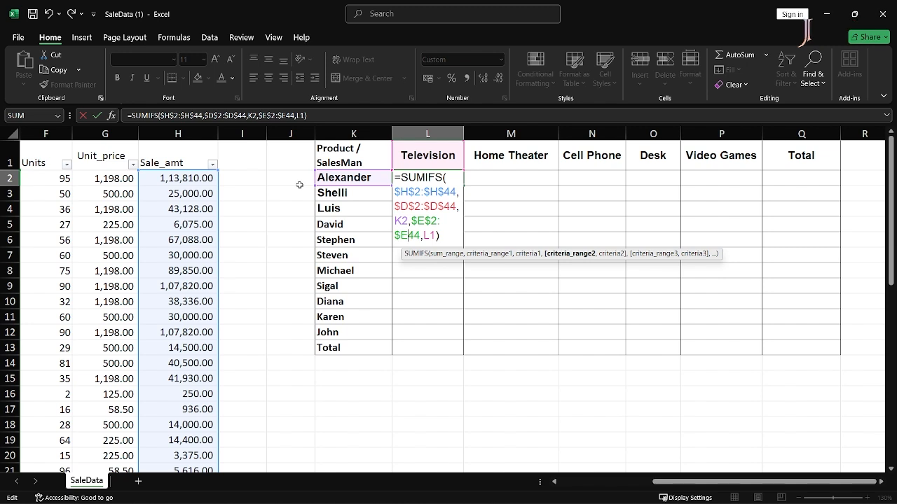
type("$")
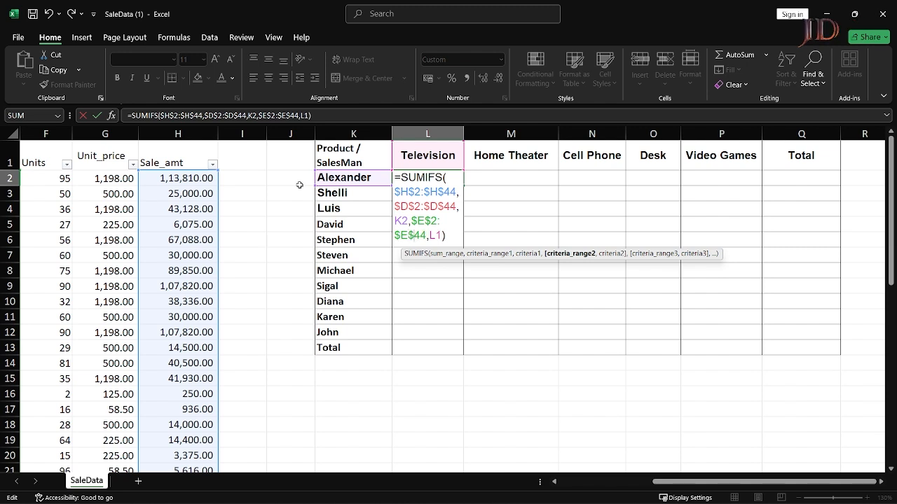
key("ctrl+Return")
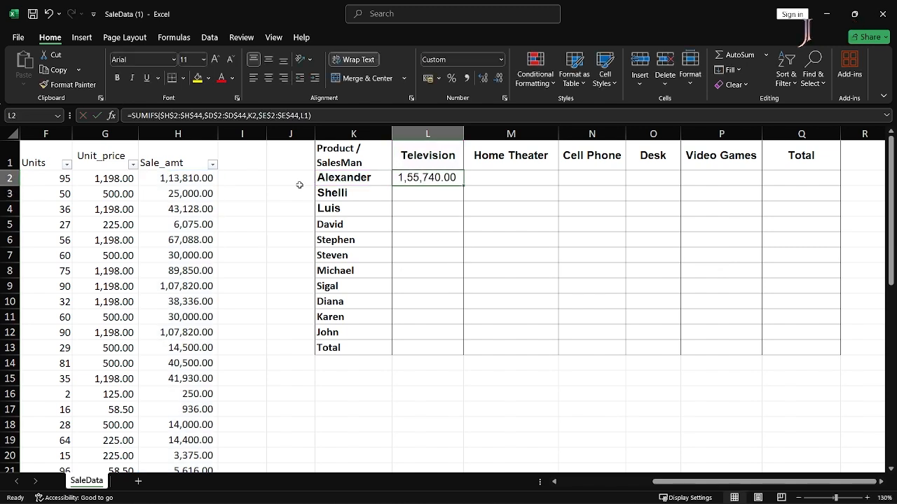
Step: Copy the L2 formula down the Television column through L13
key("ctrl+c")
key("Down")
key("ctrl+v")
key("Escape")
key("ctrl+c")
key("Down")
key("shift+Down")
key("shift+Down")
key("shift+Down")
key("shift+Down")
key("shift+Down")
key("shift+Down")
key("shift+Down")
key("shift+Down")
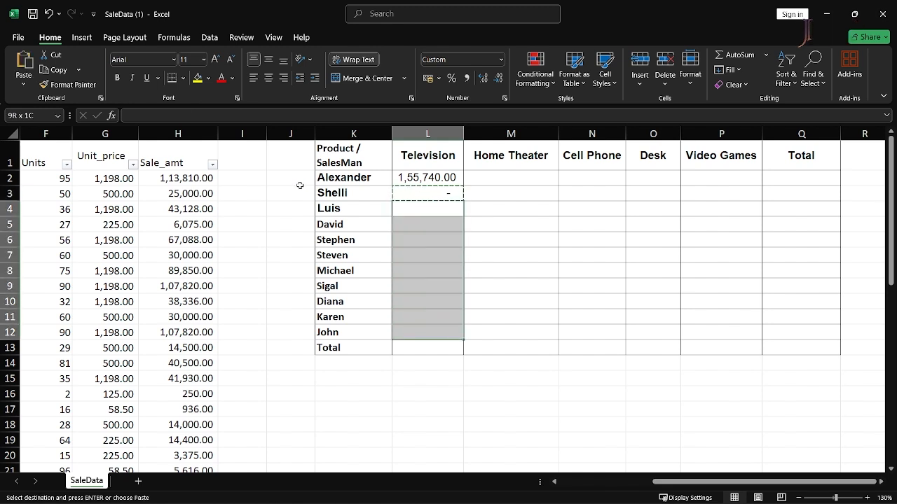
key("shift+Down")
key("Return")
Step: Delete the copied formulas from L3:L13
key("Up")
key("ctrl+shift+Down")
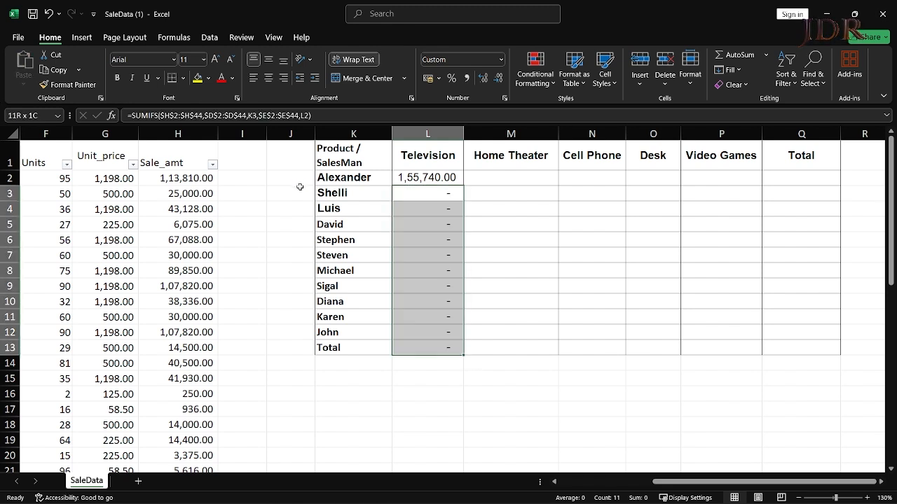
key("Delete")
key("Up")
key("Down")
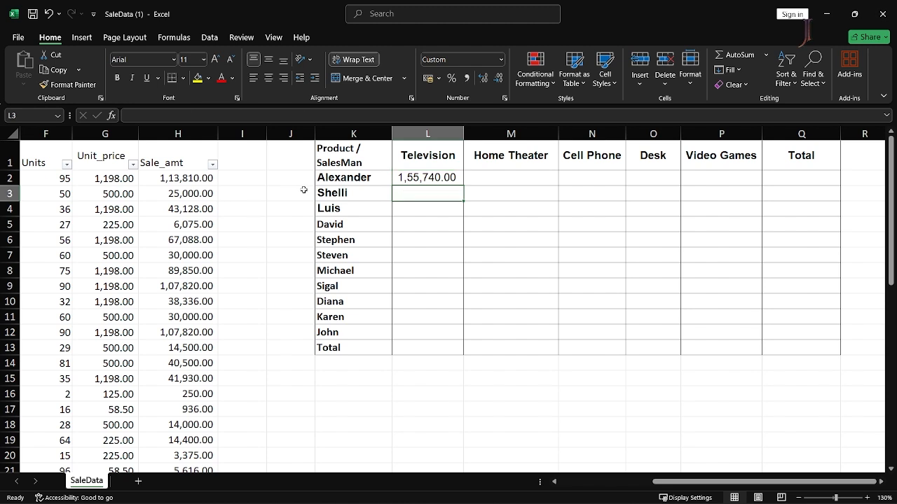
Step: Restore the deleted formula in L3 only and examine its cell references
key("ctrl+z")
key("Down")
key("ctrl+shift+Down")
key("Delete")
key("Up")
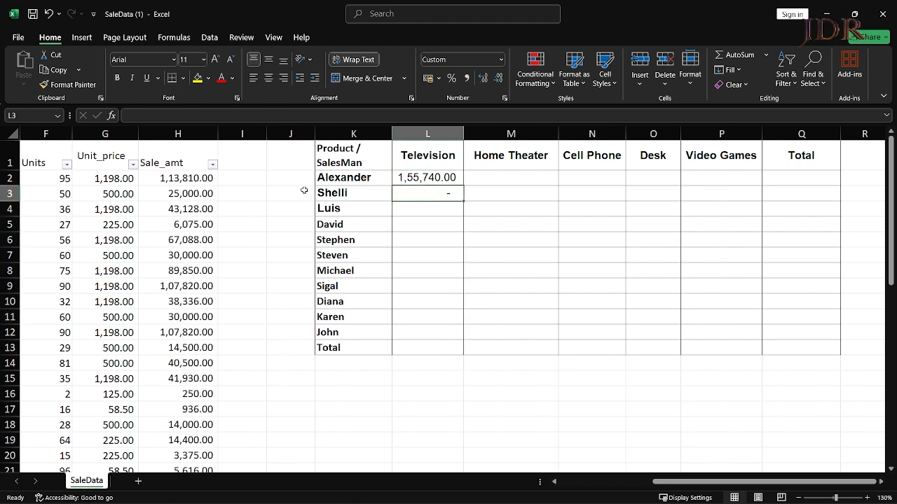
key("F2")
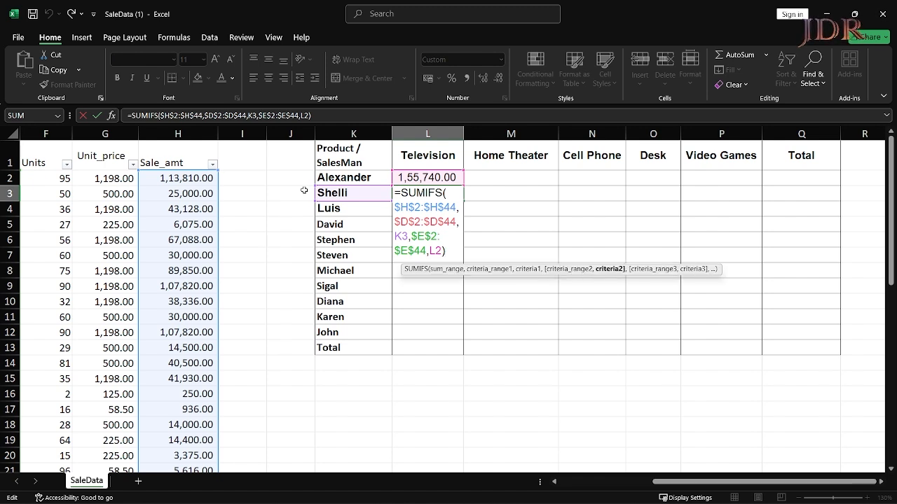
key("ctrl+Return")
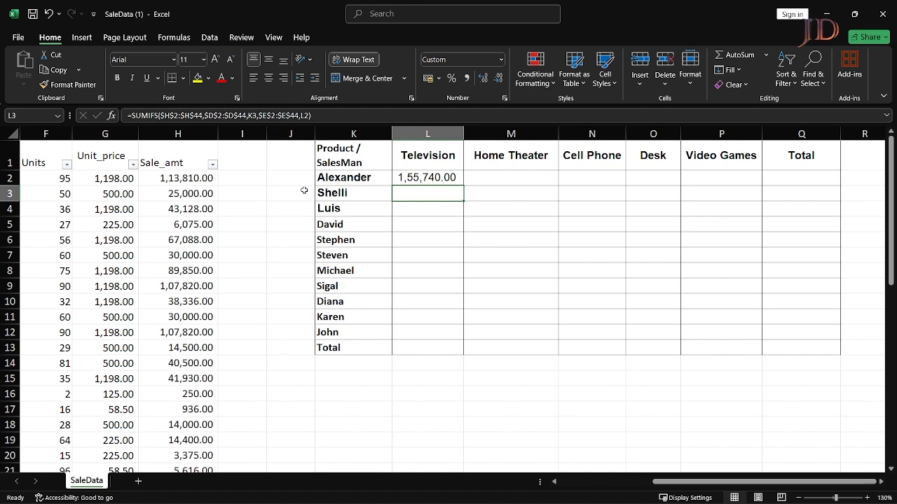
Step: Lock the row of the product criterion in the L2 formula as L$1
key("Up")
key("F2")
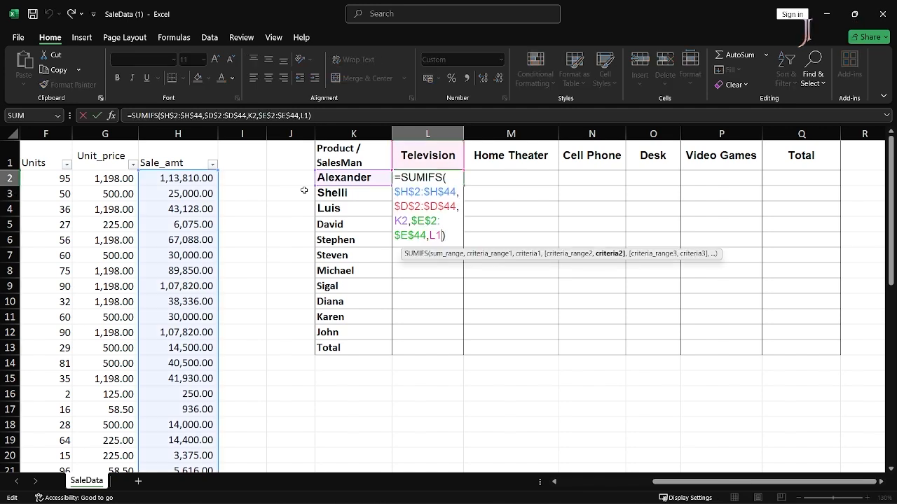
type("$")
key("Return")
key("Up")
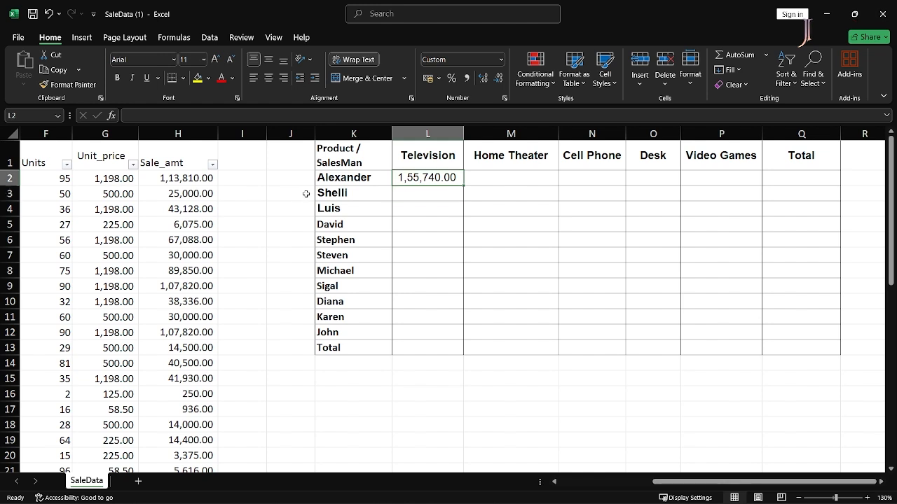
Step: Copy the L2 formula into L3, and copy L3 into L4
key("ctrl+c")
key("Down")
key("Return")
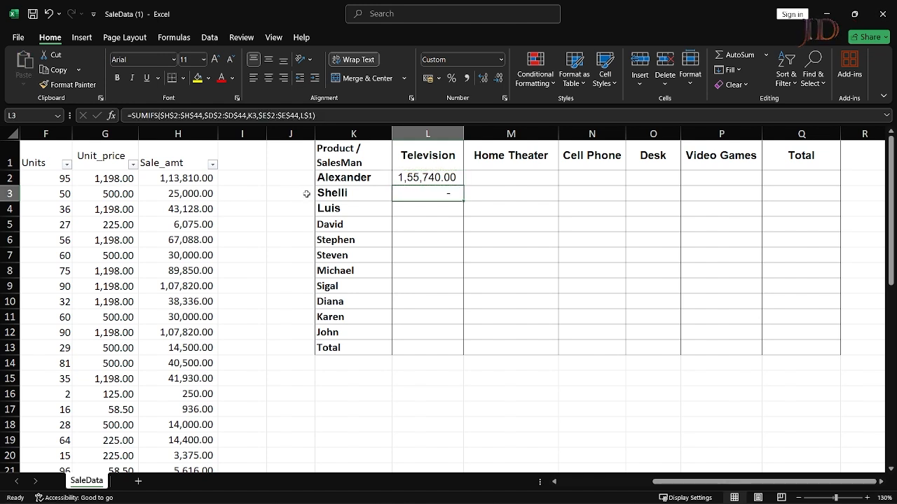
key("ctrl+c")
key("Down")
key("Return")
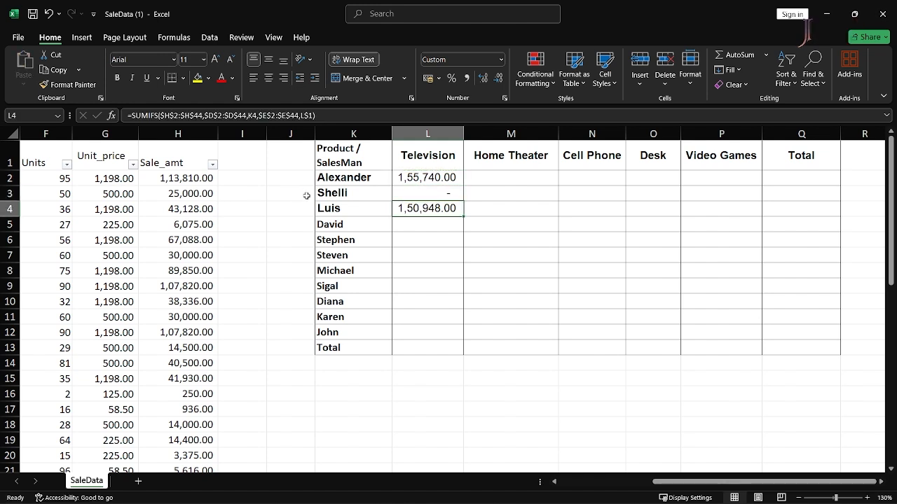
Step: Copy the L4 formula down the rest of the Television column through L13
key("ctrl+c")
key("Down")
key("Down")
key("Down")
key("Down")
key("Down")
key("Down")
key("Down")
key("Down")
key("Down")
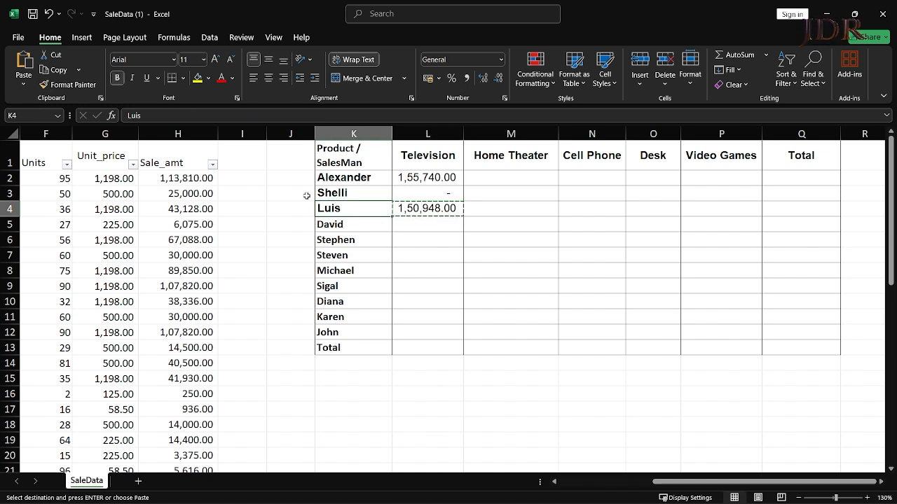
key("shift+Up")
key("shift+Up")
key("shift+Up")
key("shift+Up")
key("shift+Up")
key("shift+Up")
key("shift+Up")
key("shift+Up")
key("Return")
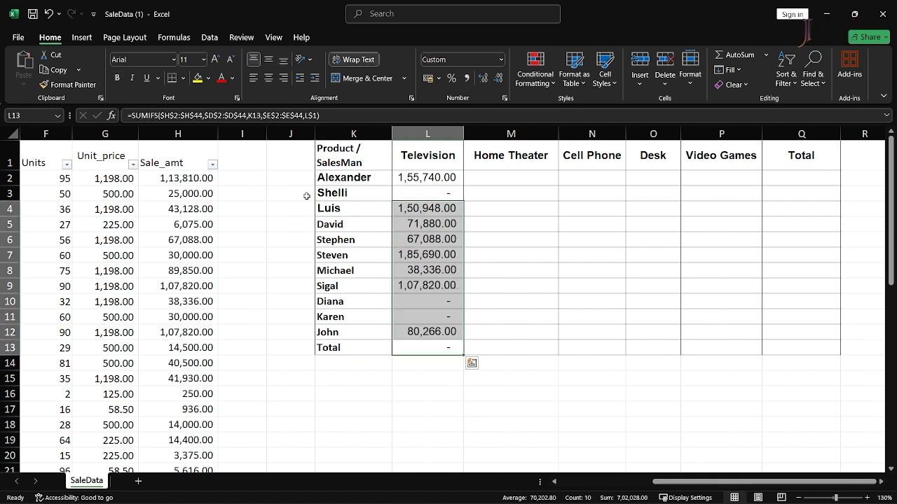
Step: Check the L3 formula and result against the salesman in K3
key("ctrl+Up")
key("Down")
key("Down")
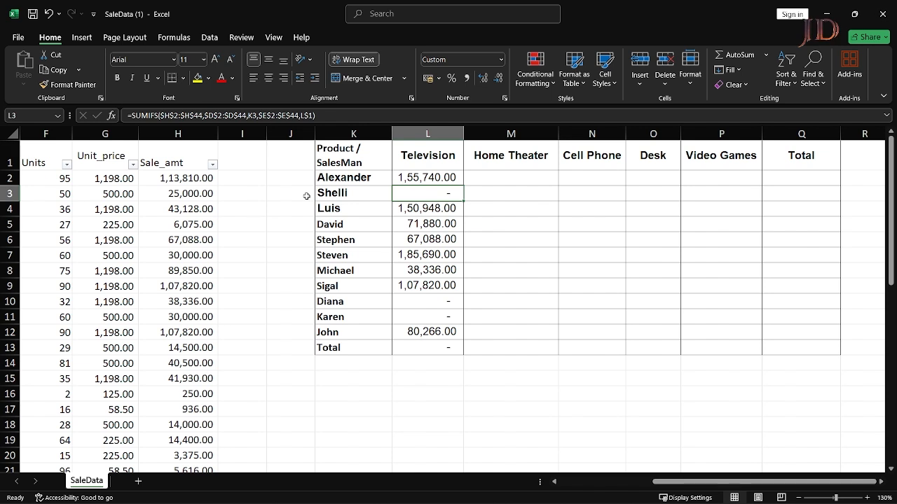
key("Left")
key("Right")
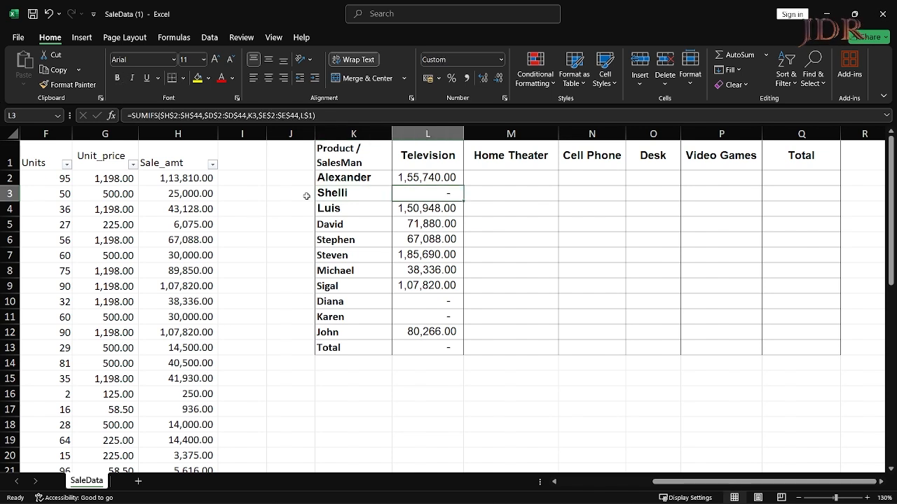
key("Left")
key("Right")
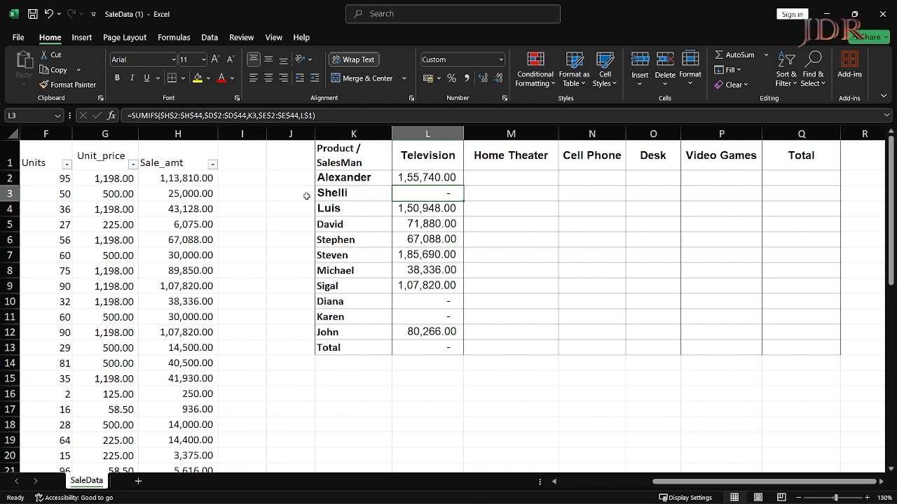
Step: Copy the L2 formula into M2 under Home Theater and examine its cell references
key("Up")
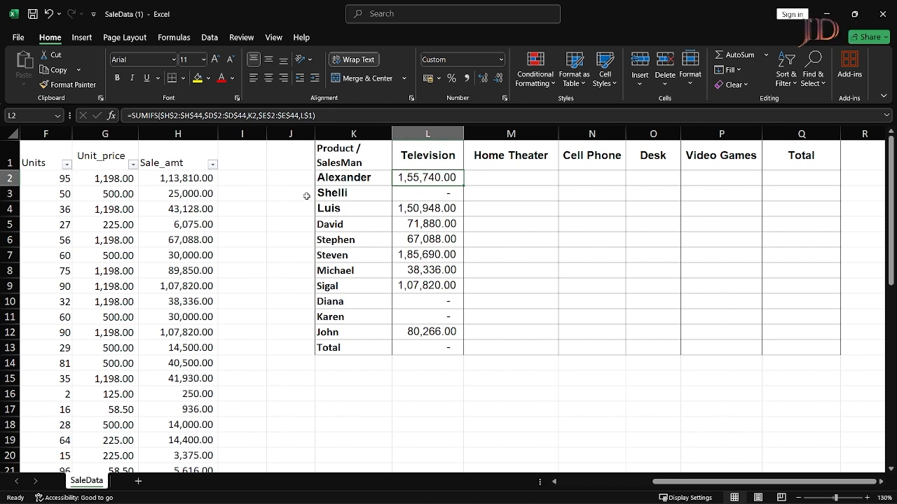
key("ctrl+c")
key("ctrl+Right")
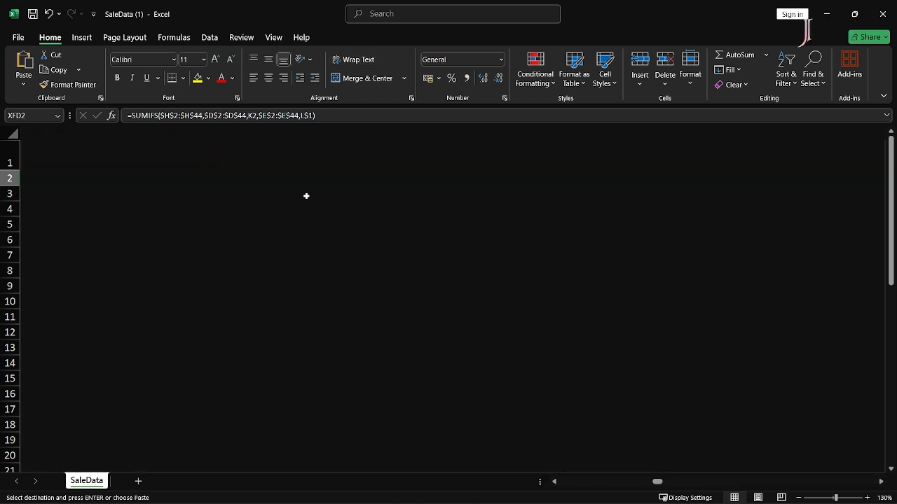
key("Left")
key("ctrl+Left")
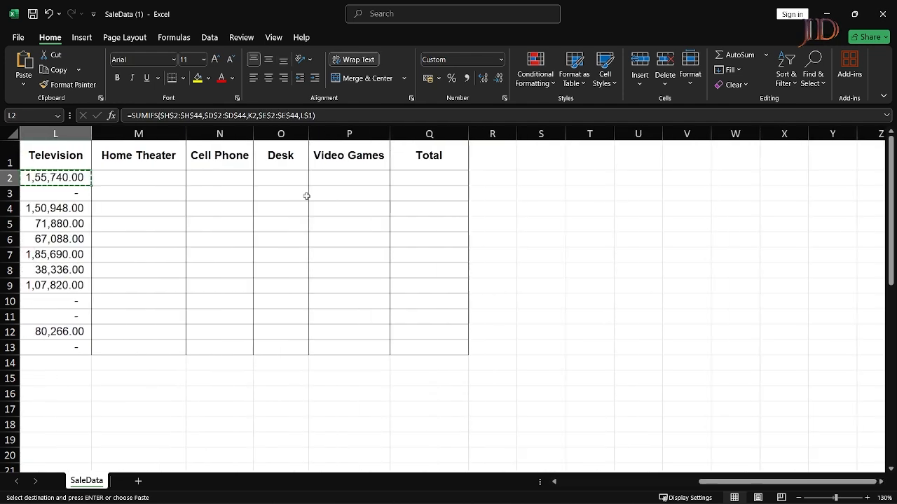
key("Home")
key("Right")
key("Right")
key("Right")
key("Right")
key("Right")
key("Right")
key("Right")
key("Right")
key("Right")
key("Right")
key("Right")
key("Right")
key("Right")
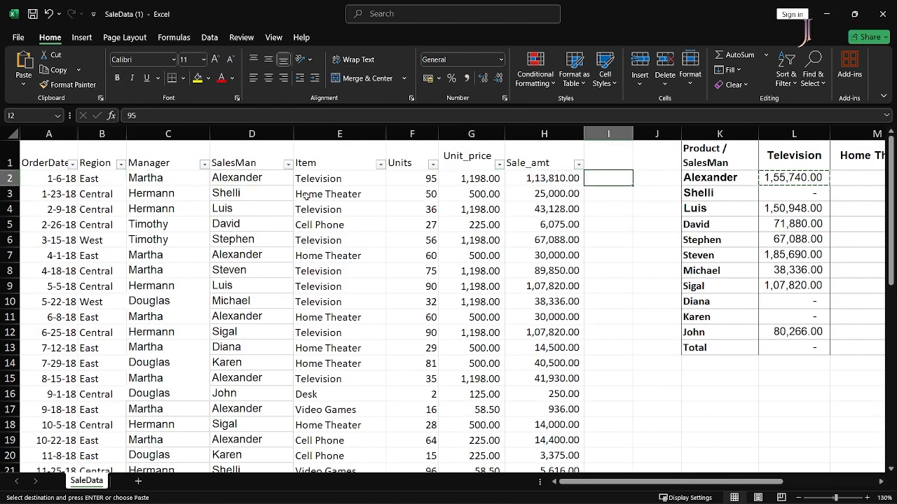
key("Left")
key("Return")
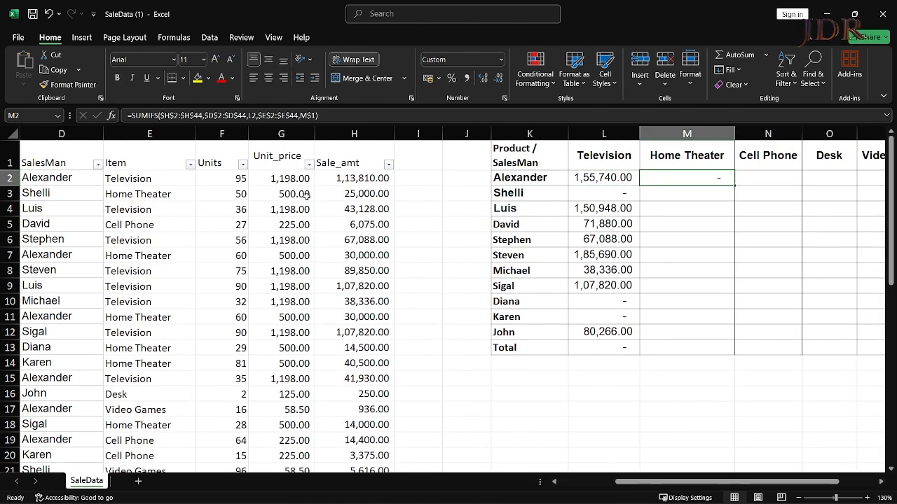
key("F2")
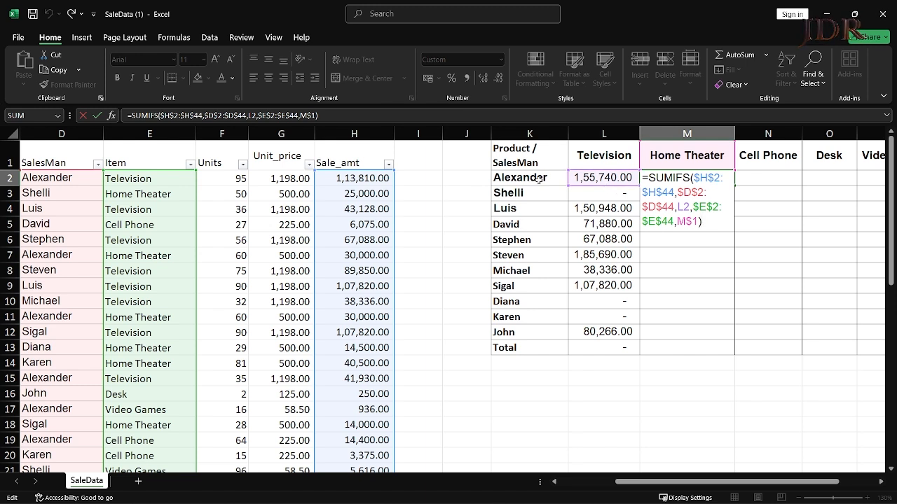
key("ctrl+Return")
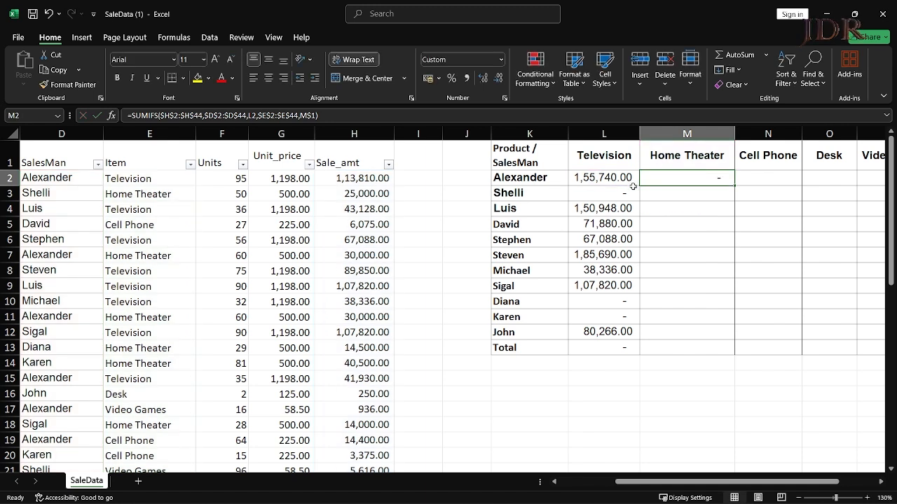
Step: Lock the column of the salesman criterion in the L2 formula as $K2
left_click(616, 178)
key("F2")
key("Left")
key("Left")
key("Left")
key("Left")
key("Left")
key("Left")
key("Left")
key("Left")
key("Left")
key("Left")
key("Left")
key("Left")
key("Left")
key("Left")
key("Left")
key("Left")
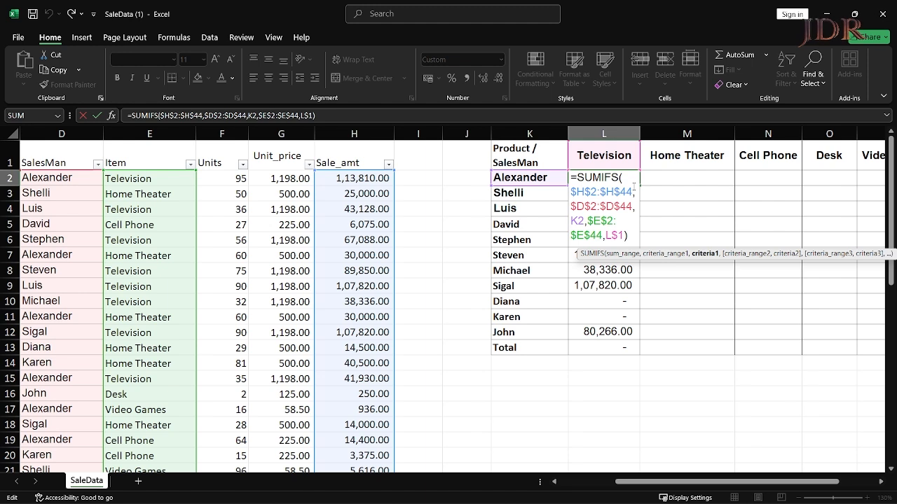
key("F4")
key("F4")
key("F4")
key("ctrl+Return")
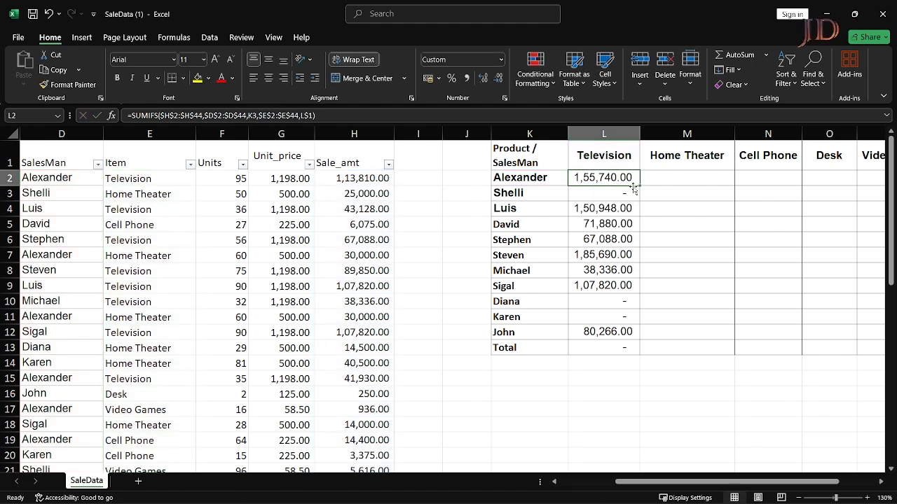
Step: Copy the L2 formula into M2 and fill it down the Television column to L13
key("ctrl+c")
key("Right")
key("Return")
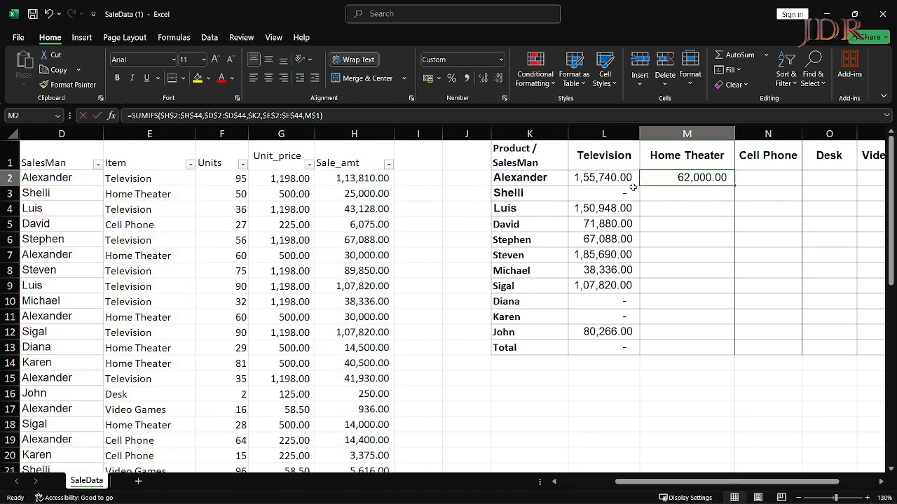
key("Left")
double_click(639, 184)
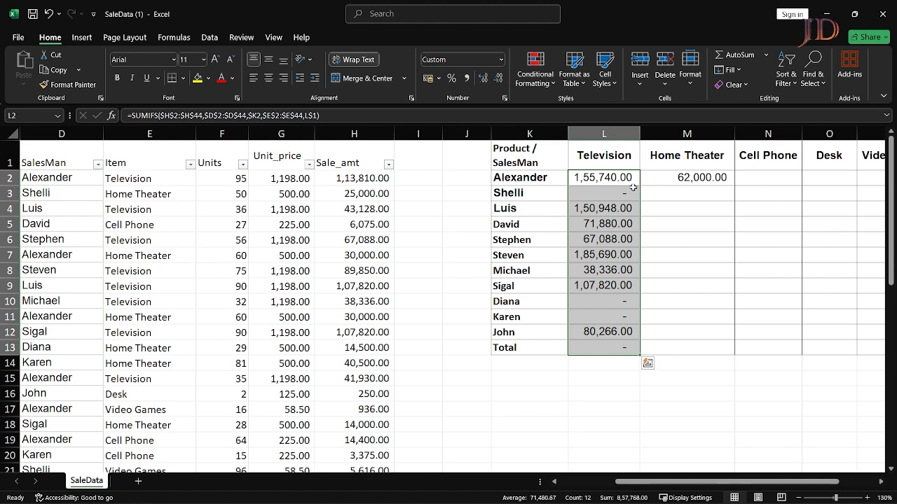
Step: Copy the SUMIFS formula in M2 down the Home Theater column through the last salesman in row 12
key("Right")
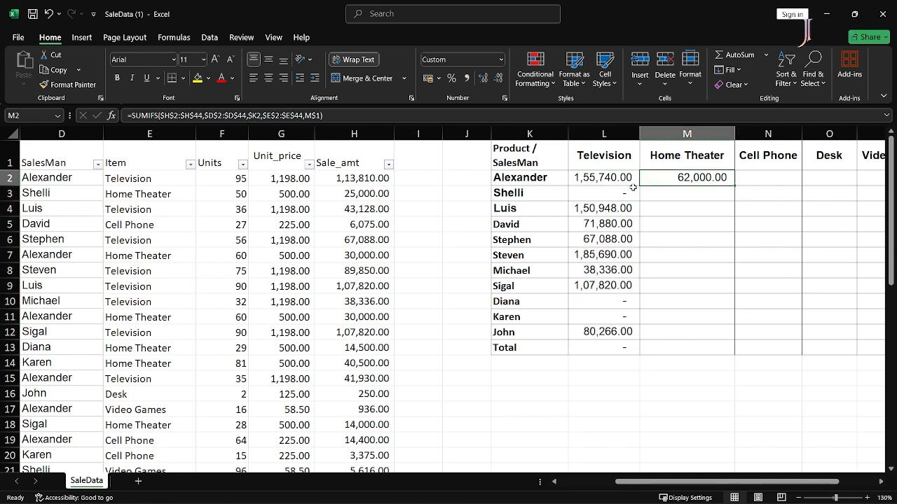
key("ctrl+c")
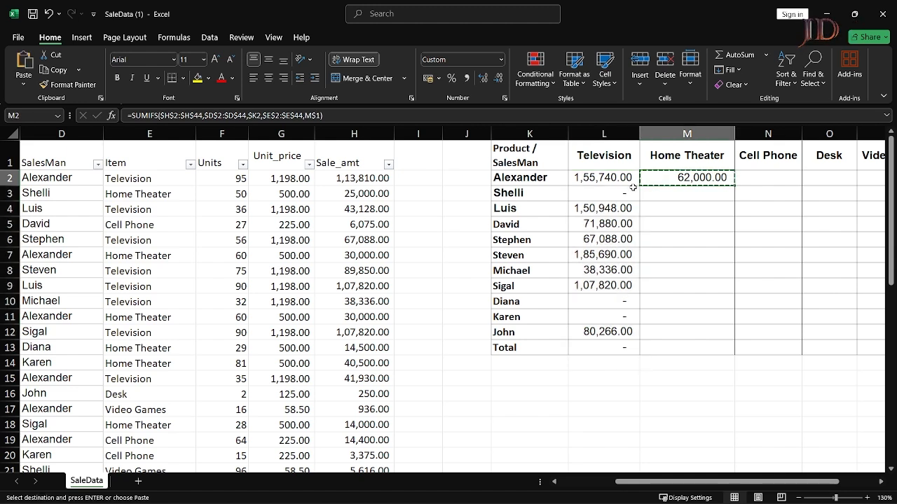
key("Down")
key("shift+Down")
key("shift+Down")
key("shift+Down")
key("shift+Down")
key("shift+Down")
key("shift+Down")
key("shift+Down")
key("shift+Down")
key("shift+Down")
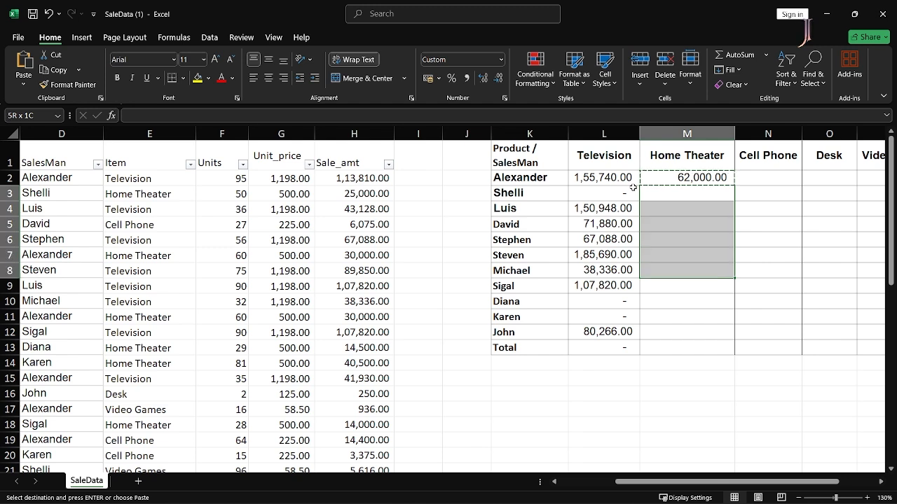
key("ctrl+v")
Step: Clear the formula from the Television column's Total cell, L13
key("Left")
key("Down")
key("ctrl+Down")
key("Delete")
key("Right")
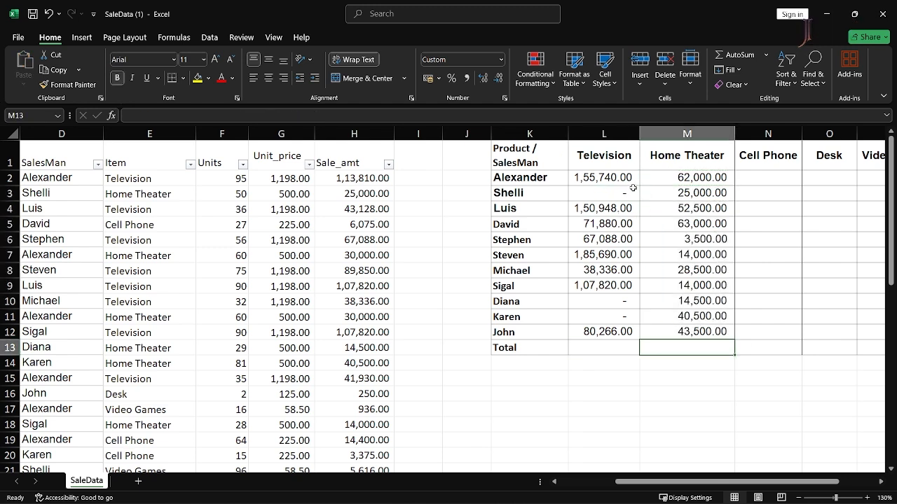
Step: Fill the SUMIFS formula across M2:P12 for the Home Theater, Cell Phone, Desk and Video Games columns
key("ctrl+Up")
key("ctrl+Up")
key("Down")
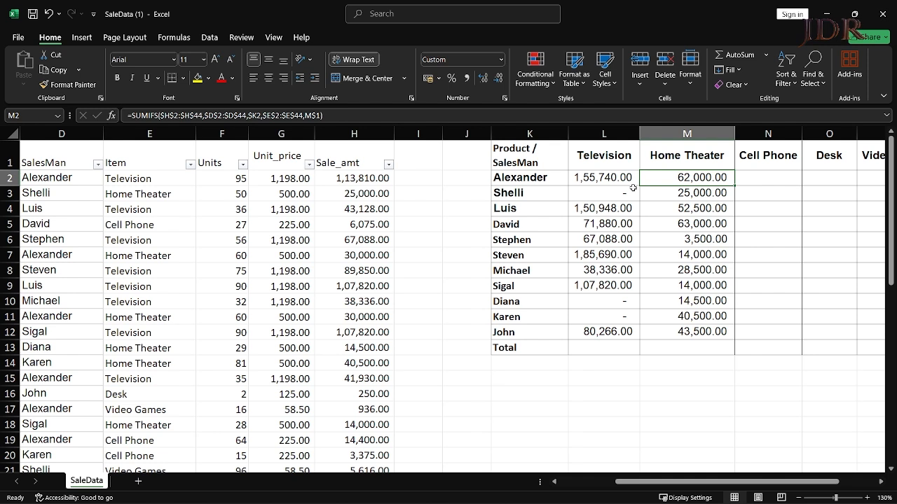
key("shift+Right")
key("shift+Right")
key("shift+Right")
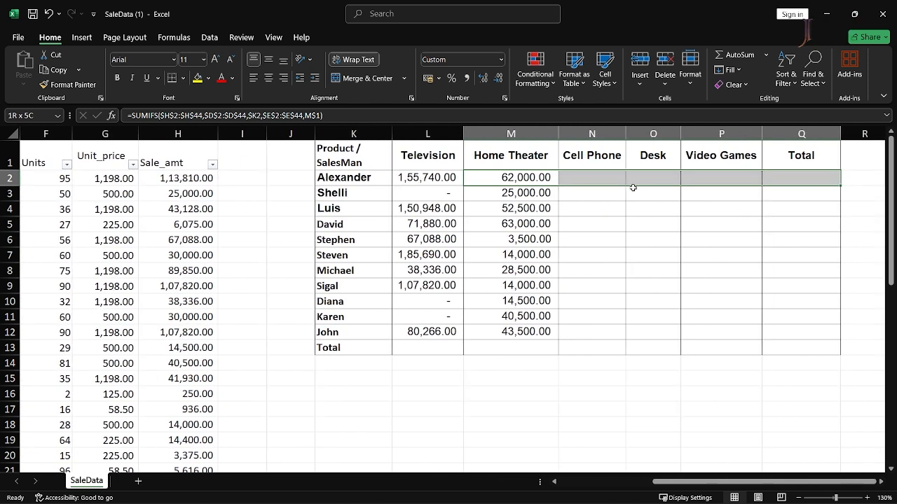
key("shift+Down")
key("shift+Down")
key("shift+Down")
key("shift+Down")
key("shift+Down")
key("shift+Down")
key("shift+Down")
key("shift+Down")
key("shift+Down")
key("shift+Down")
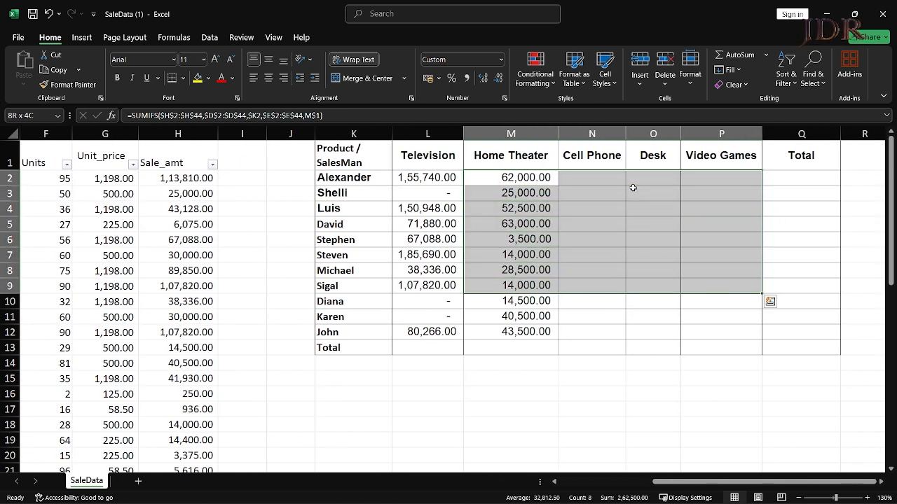
key("shift+Down")
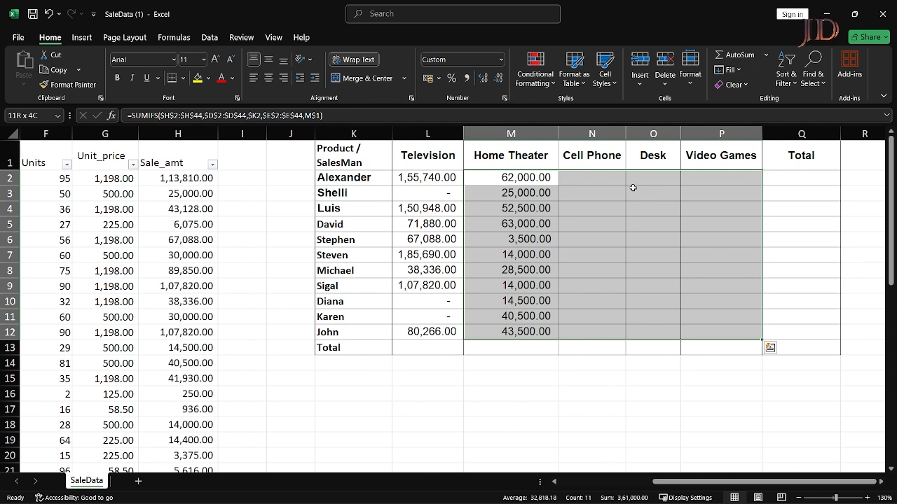
key("ctrl+Return")
Step: Add up the first salesman's product amounts in Q2 with =SUM(L2:P2), keeping the cell selected
key("Right")
key("Right")
key("Right")
key("Right")
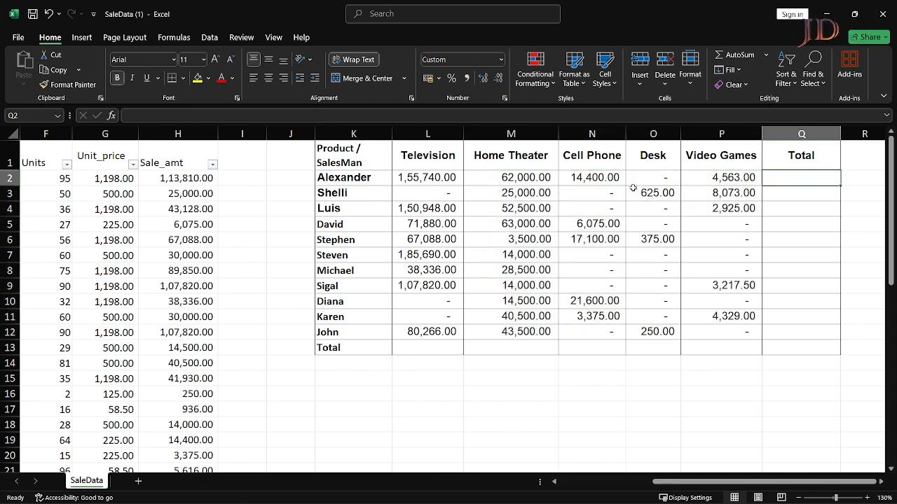
key("alt+equal")
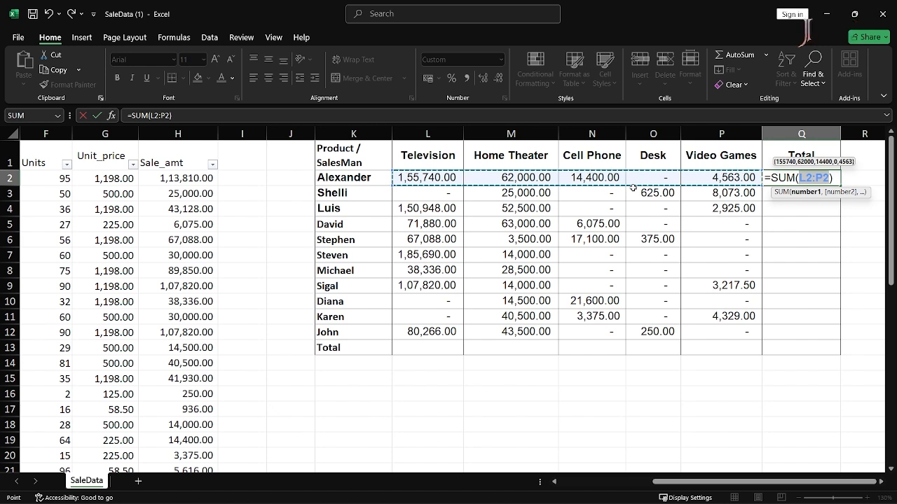
key("ctrl+Return")
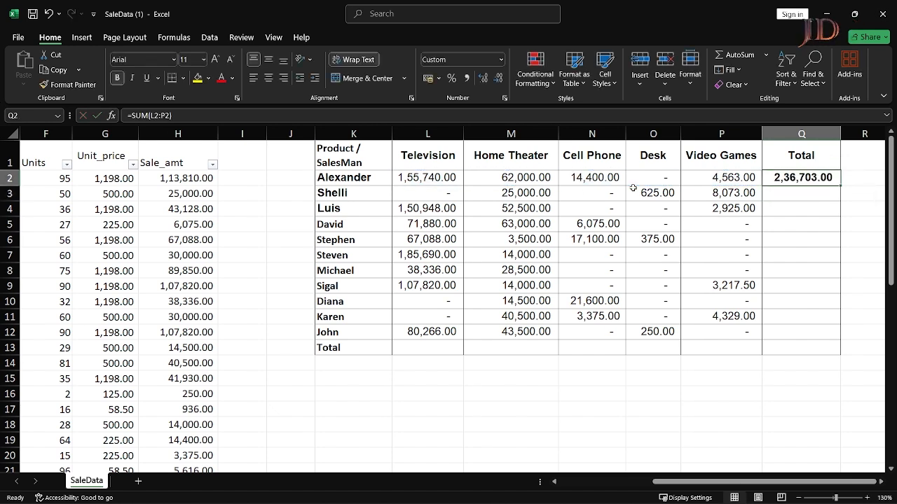
Step: Fill the Q2 row total down the Total column to Q12
key("Left")
key("Down")
key("ctrl+Down")
key("Right")
key("ctrl+shift+Up")
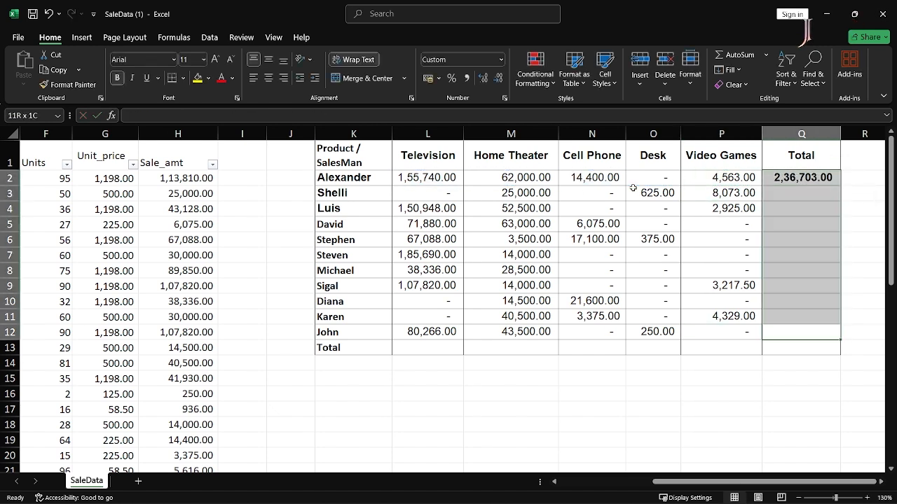
key("ctrl+d")
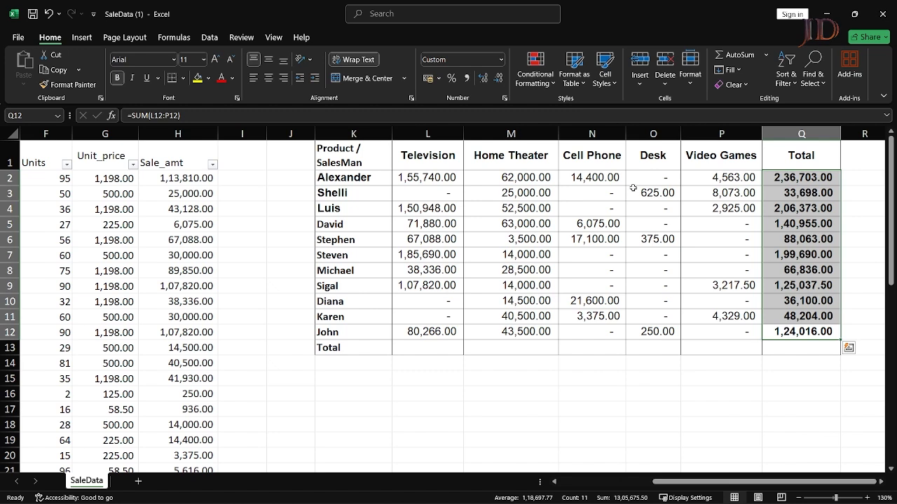
Step: Review each salesman's row total and its SUM formula down the Total column from Q2 to Q12
key("Down")
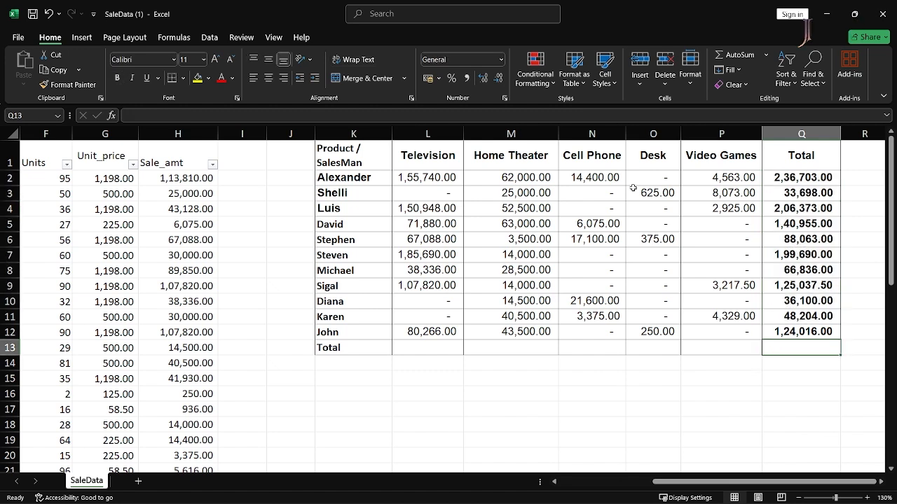
key("Left")
key("Left")
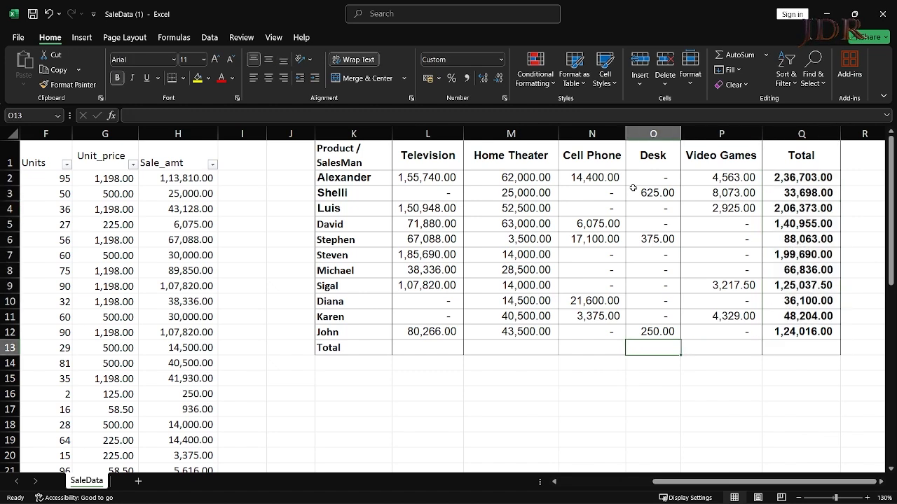
key("Left")
key("Left")
key("Right")
key("Right")
key("Right")
key("Up")
key("Up")
key("Up")
key("Up")
key("Up")
key("Up")
key("Up")
key("Up")
key("Up")
key("Right")
key("Up")
key("Up")
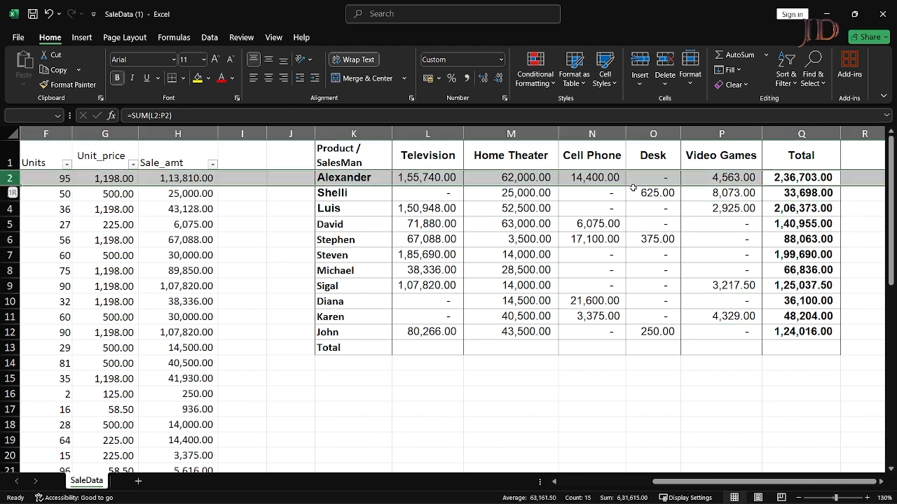
key("Right")
key("Left")
key("Down")
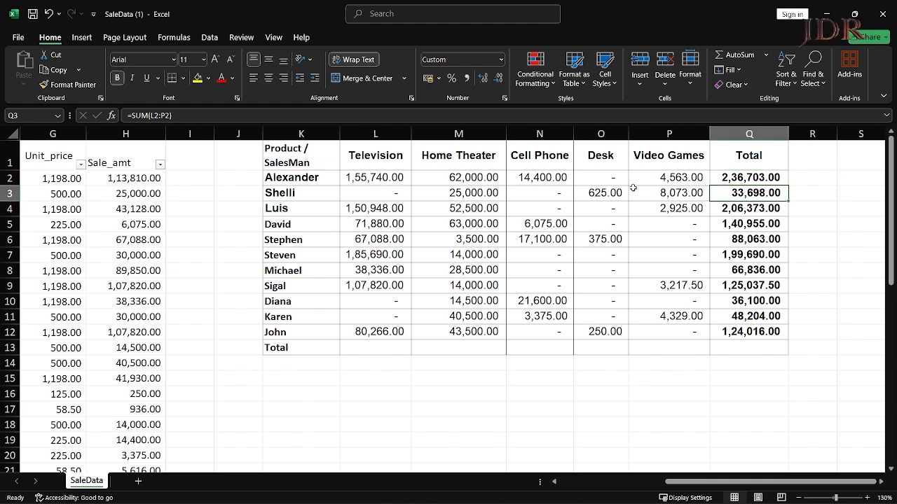
key("Down")
key("Down")
key("Down")
key("Down")
key("Down")
key("Down")
key("Down")
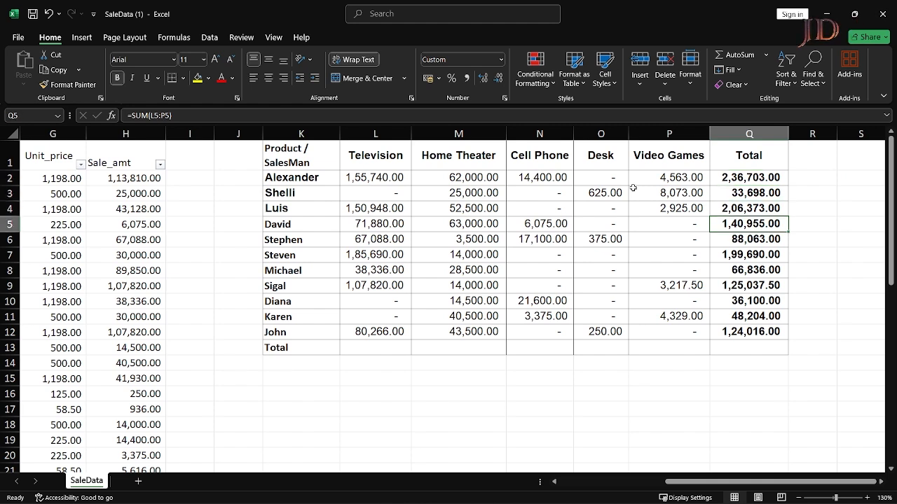
key("Down")
key("Down")
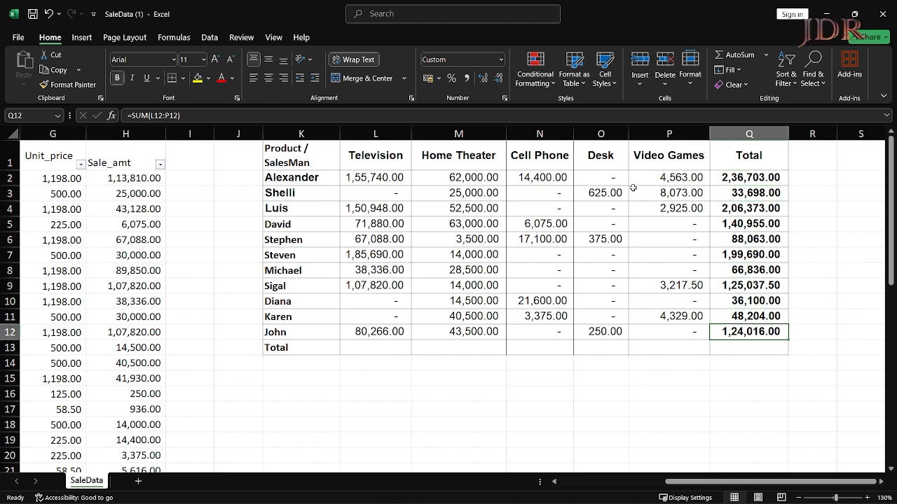
Step: Total the Television column in L13 with =SUM(L2:L12)
key("Down")
key("Left")
key("Left")
key("Left")
key("Left")
key("Left")
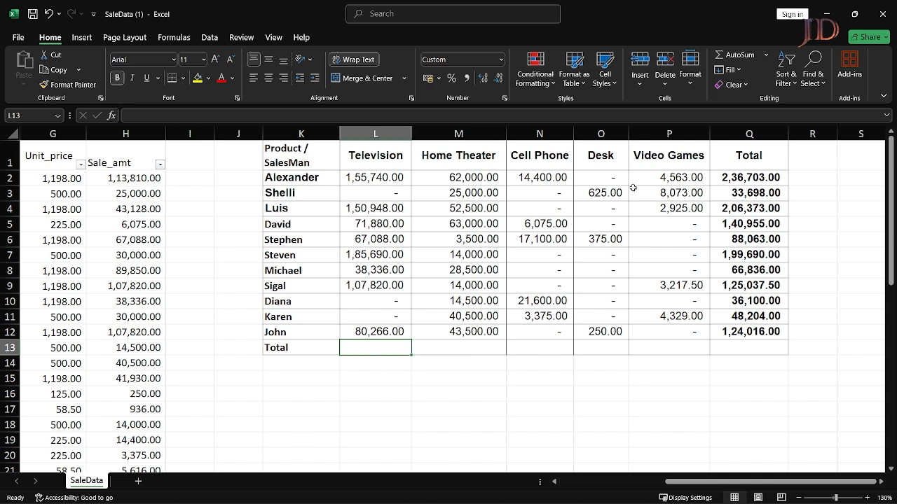
key("alt+equal")
key("ctrl+Return")
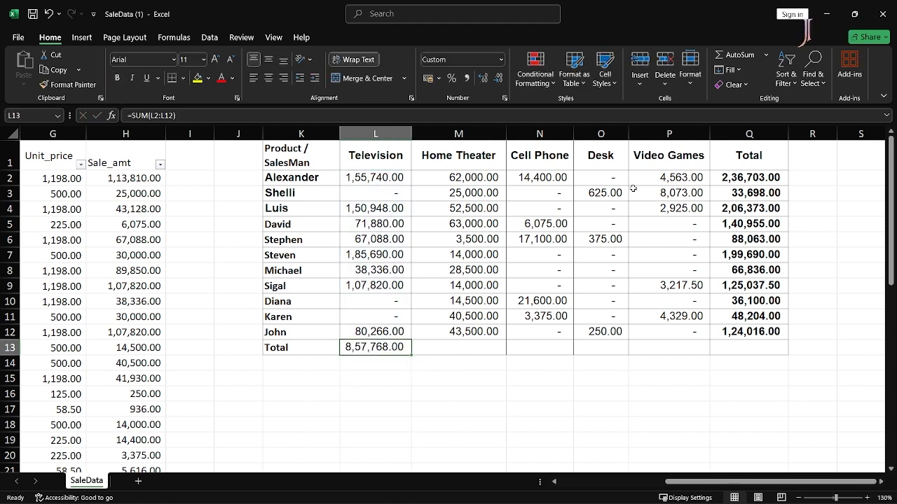
Step: Copy the Television total formula across the Total row into M13:P13
key("ctrl+c")
key("Right")
key("shift+Right")
key("shift+Right")
key("shift+Right")
key("Return")
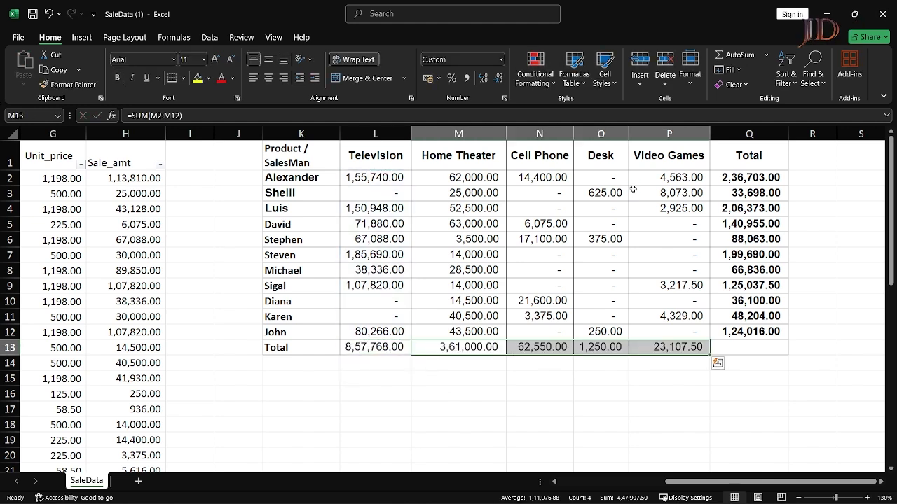
Step: Make the product totals in L13:P13 bold
key("Left")
key("ctrl+shift+Right")
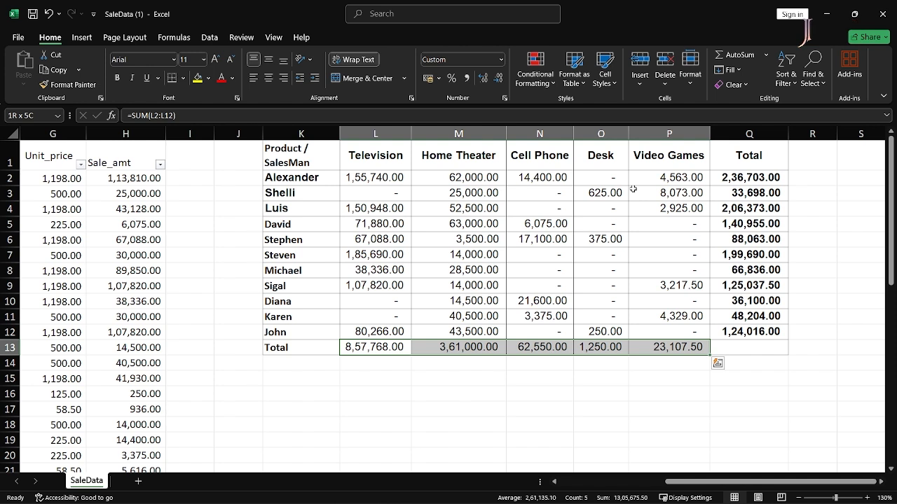
key("ctrl+d")
key("ctrl+q")
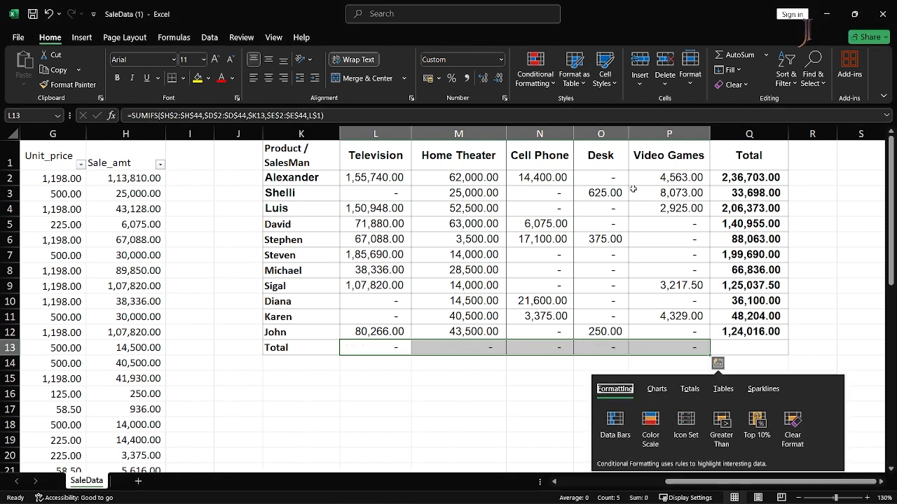
key("Escape")
key("ctrl+z")
key("ctrl+b")
Step: Compare the sum of the salesman totals in Q2:Q12 with the sum of the product totals in L13:P13
key("Right")
key("Right")
key("Right")
key("Right")
key("Right")
key("Up")
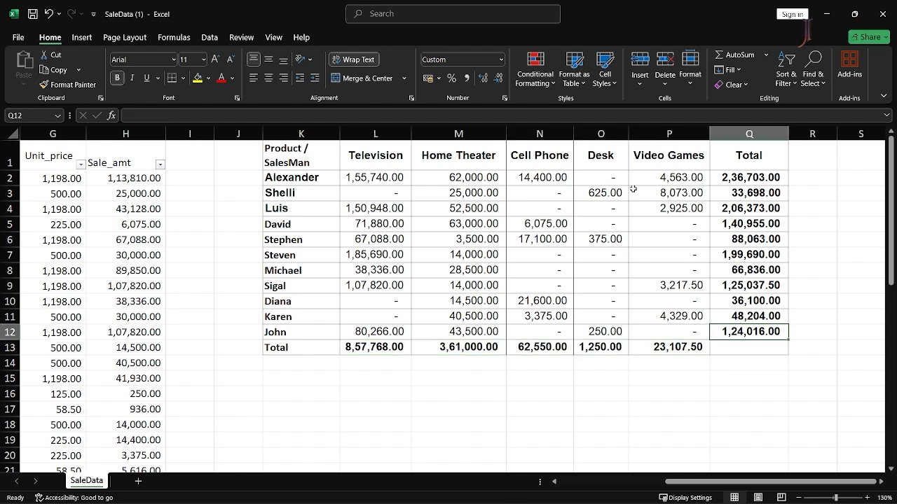
key("ctrl+shift+Up")
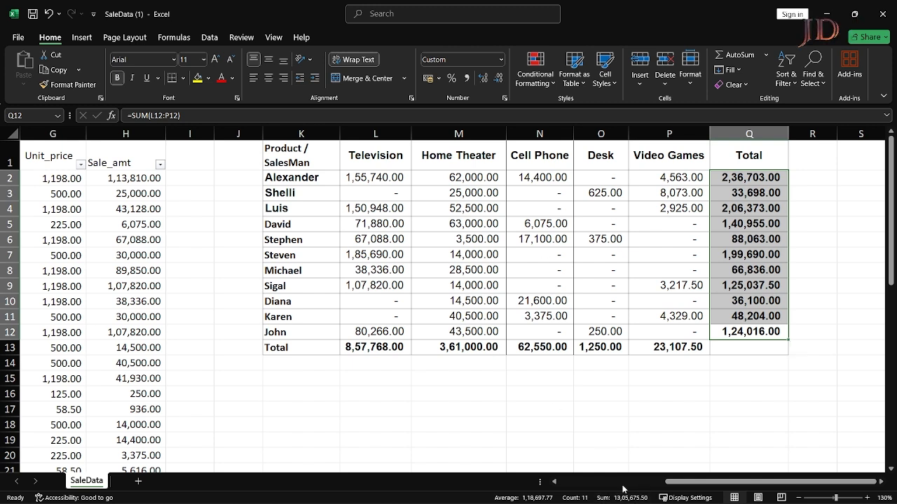
left_click_drag(346, 345, 647, 351)
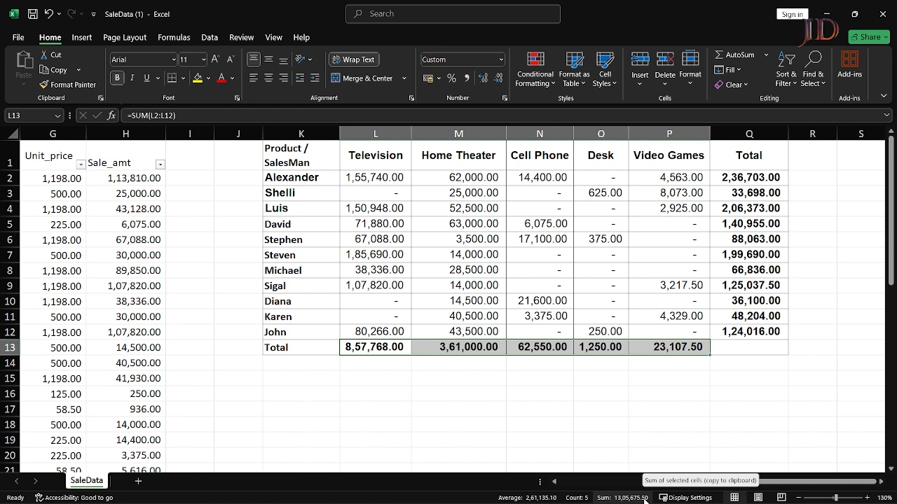
Step: Add the grand total in Q13 with AutoSum
left_click(739, 346)
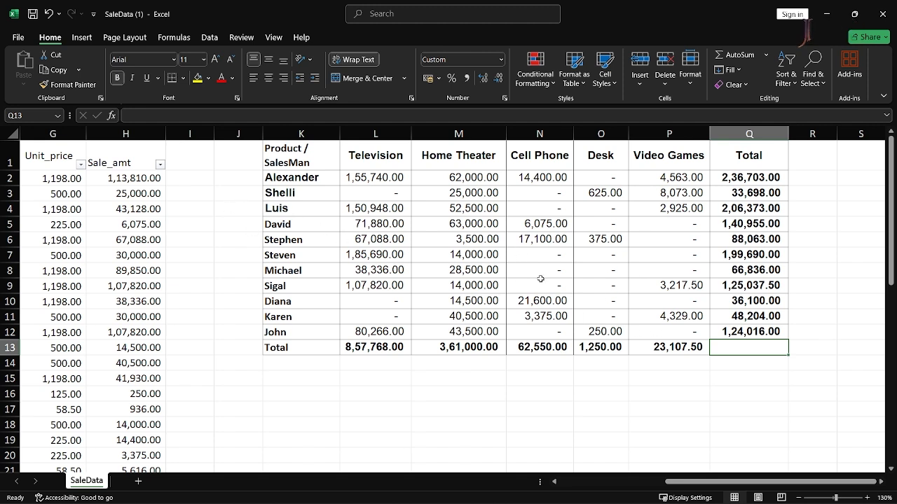
key("alt+equal")
key("Return")
key("Up")
Step: Check the sum of the source Sale_amt values in H2:H44 against the grand total in Q13
left_click(130, 180)
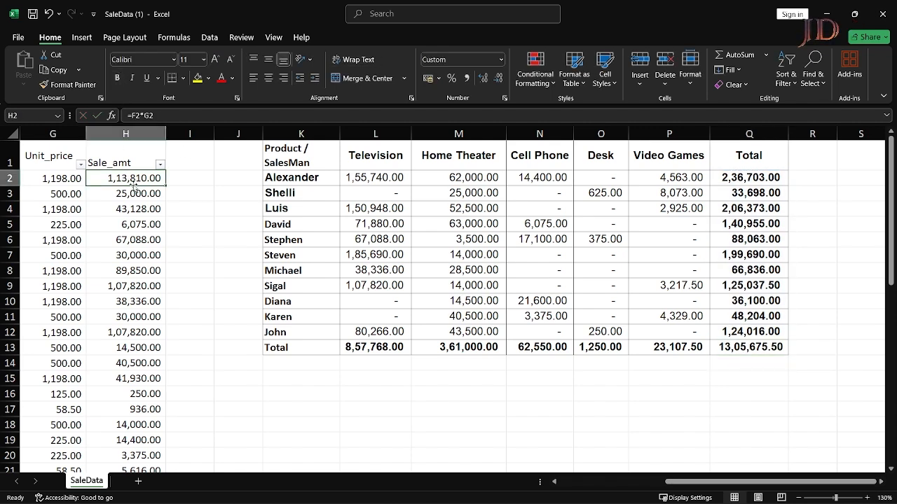
key("ctrl+shift+Down")
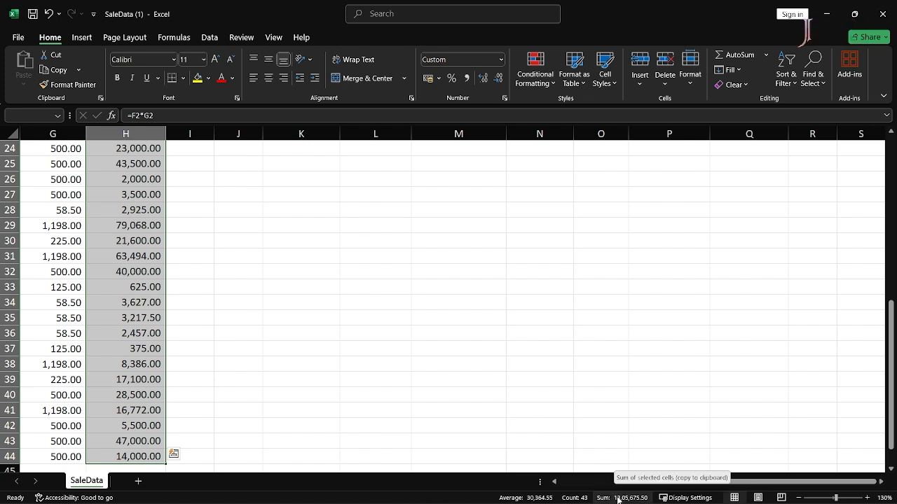
scroll(316, 300, "up", 8)
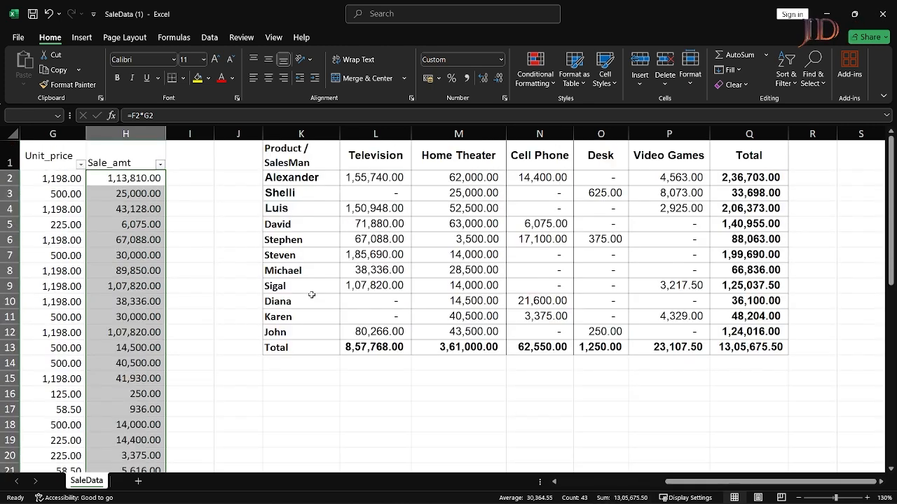
Step: Examine how the $K2 and L$1 style references change in the SUMIFS formulas across L2, M2, N2 and M3
left_click(486, 190)
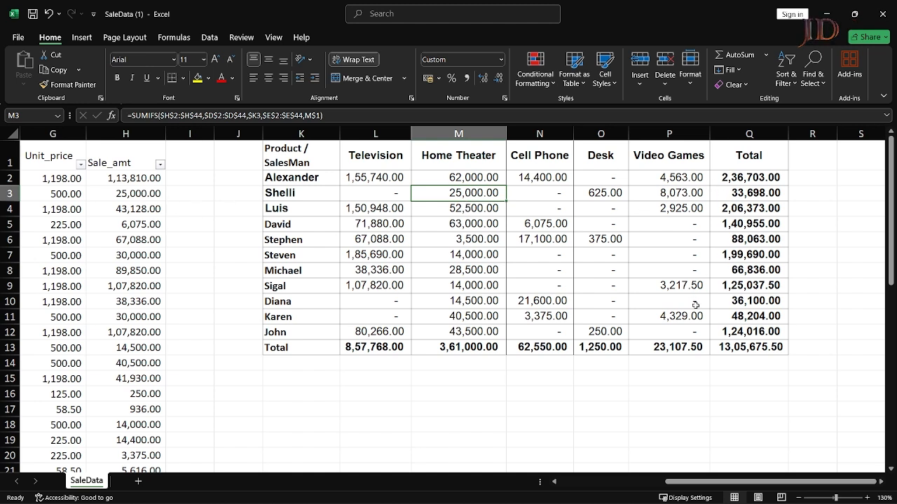
left_click(312, 177)
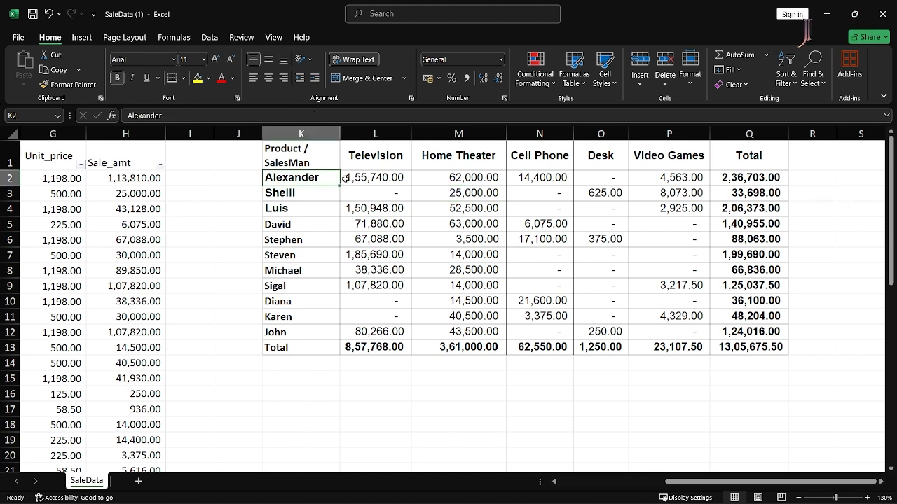
left_click(379, 177)
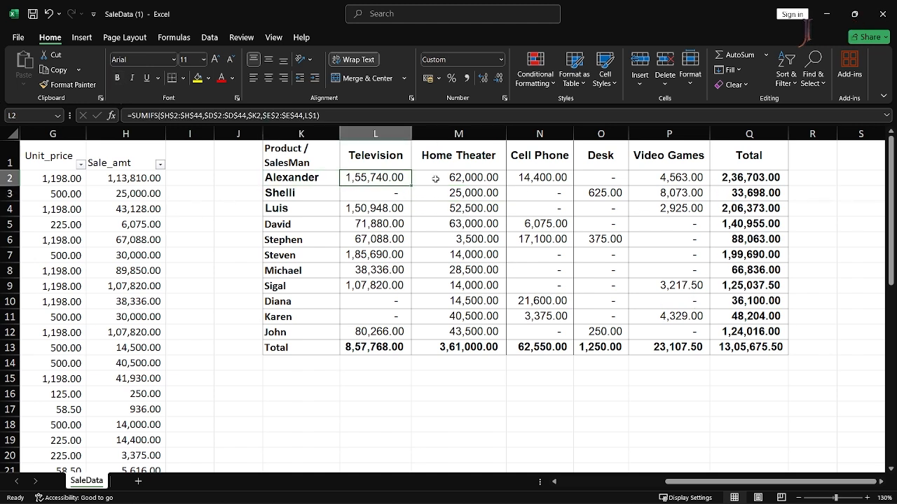
left_click(307, 180)
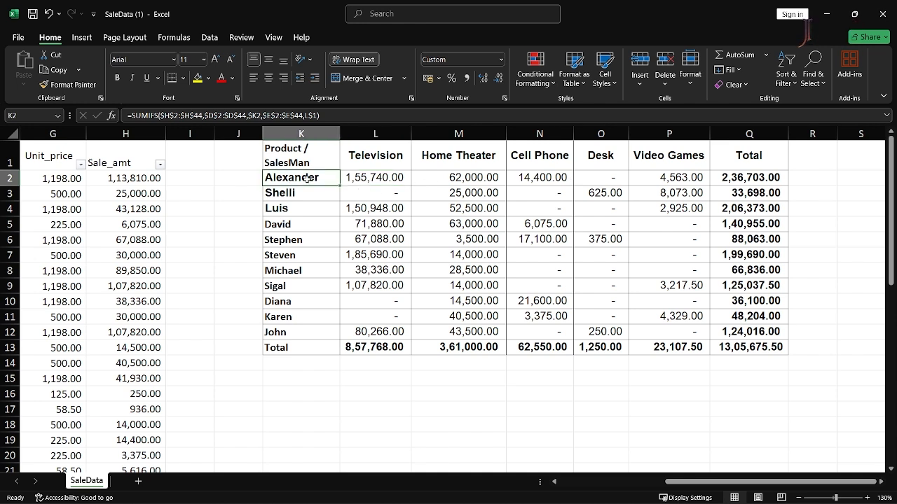
left_click(366, 180)
left_click(389, 166)
left_click(390, 176)
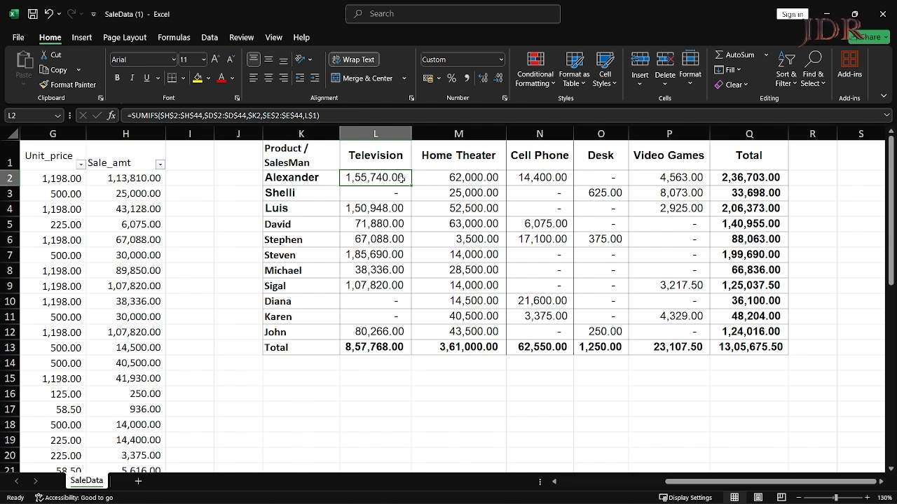
left_click(458, 164)
left_click(460, 177)
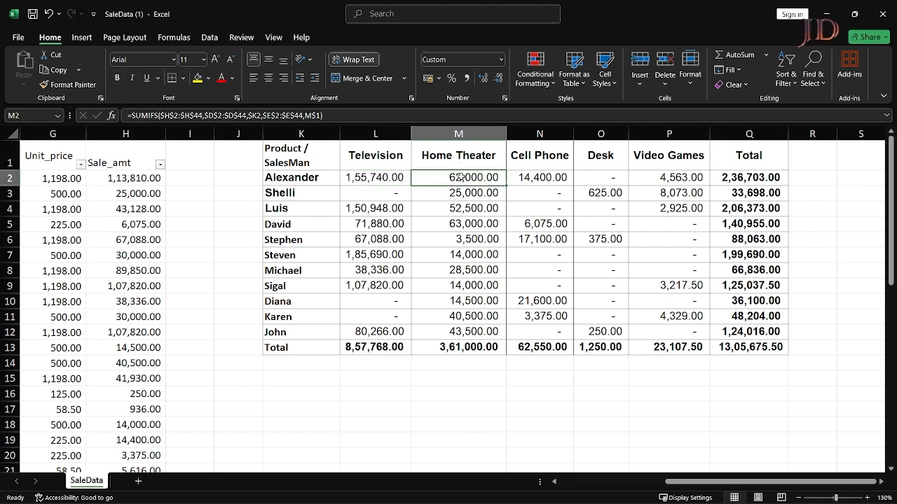
left_click(533, 178)
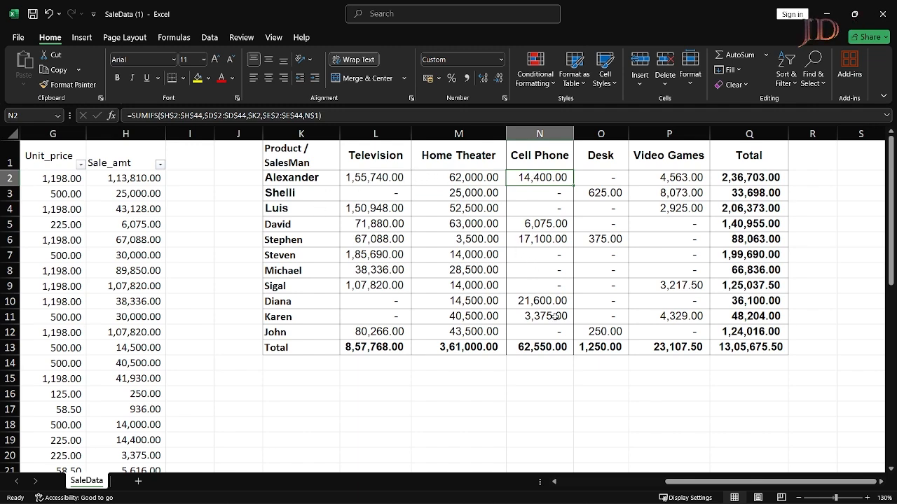
mouse_move(728, 486)
left_mouse_down()
mouse_move(617, 489)
mouse_move(720, 486)
left_mouse_up()
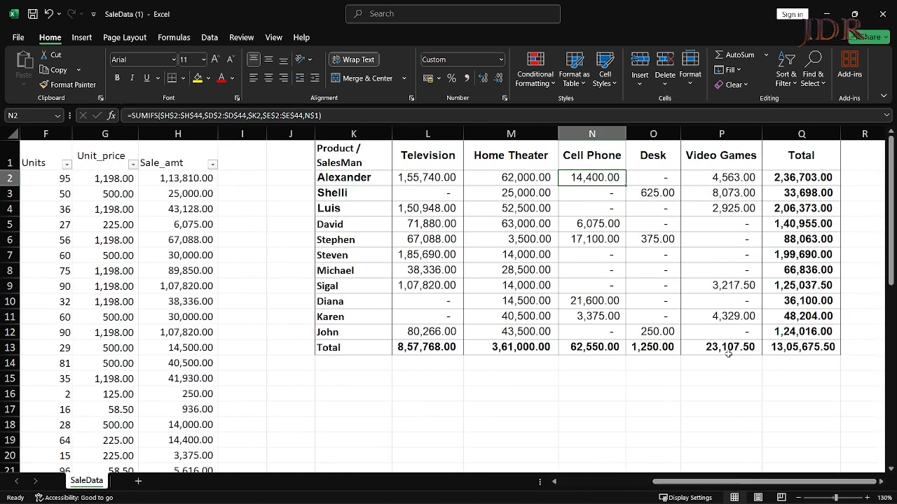